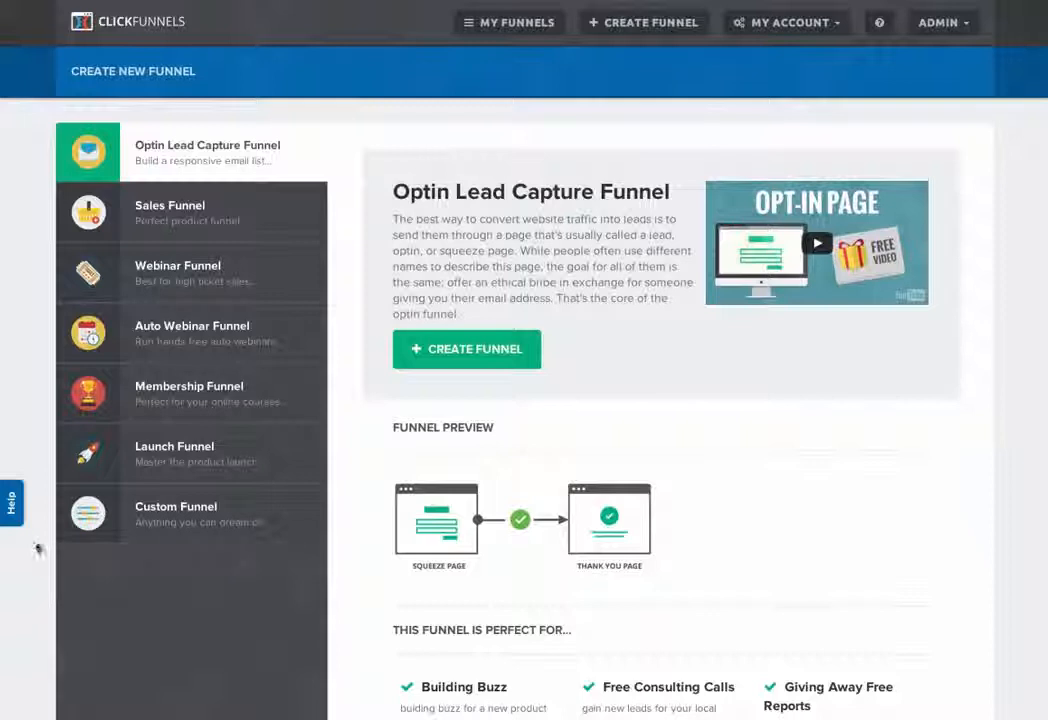
Step: Look at the Help & Support contact form and close it again
click(15, 508)
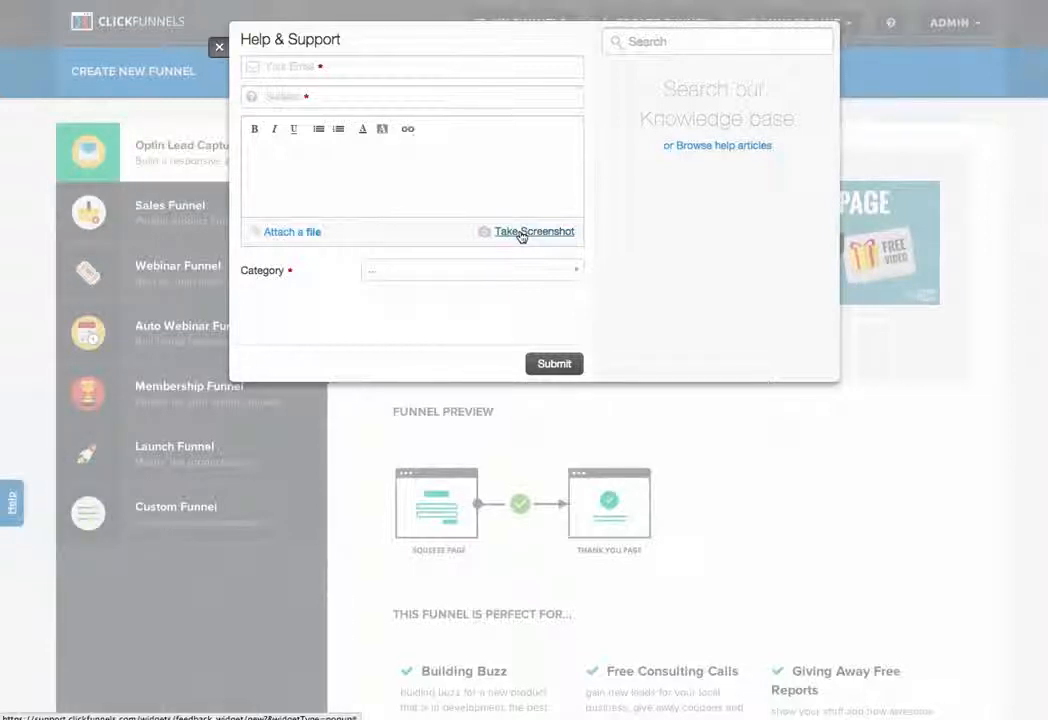
click(219, 47)
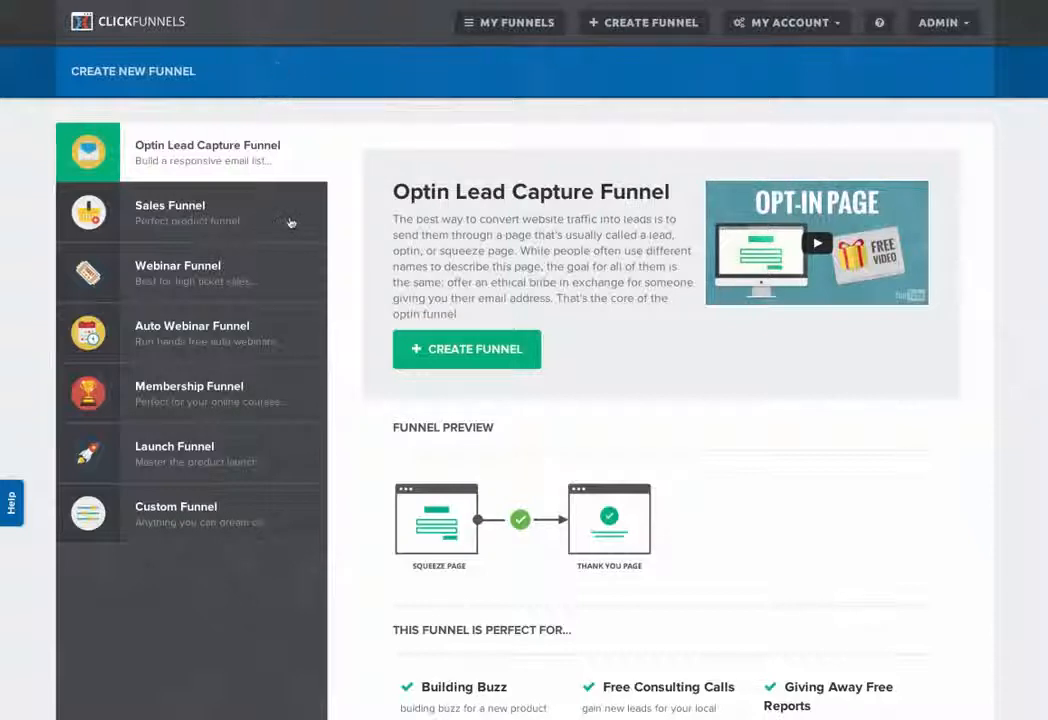
Step: Start a new funnel and review the Optin Lead Capture Funnel's description and intro video
click(659, 27)
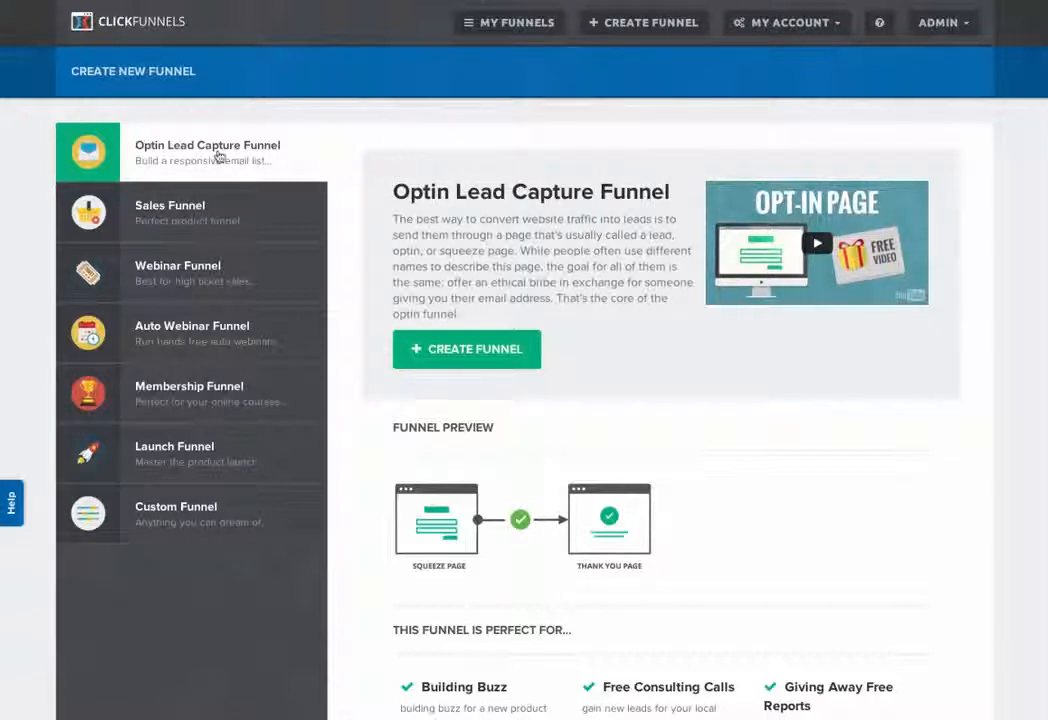
drag(416, 219, 469, 297)
click(594, 281)
click(817, 251)
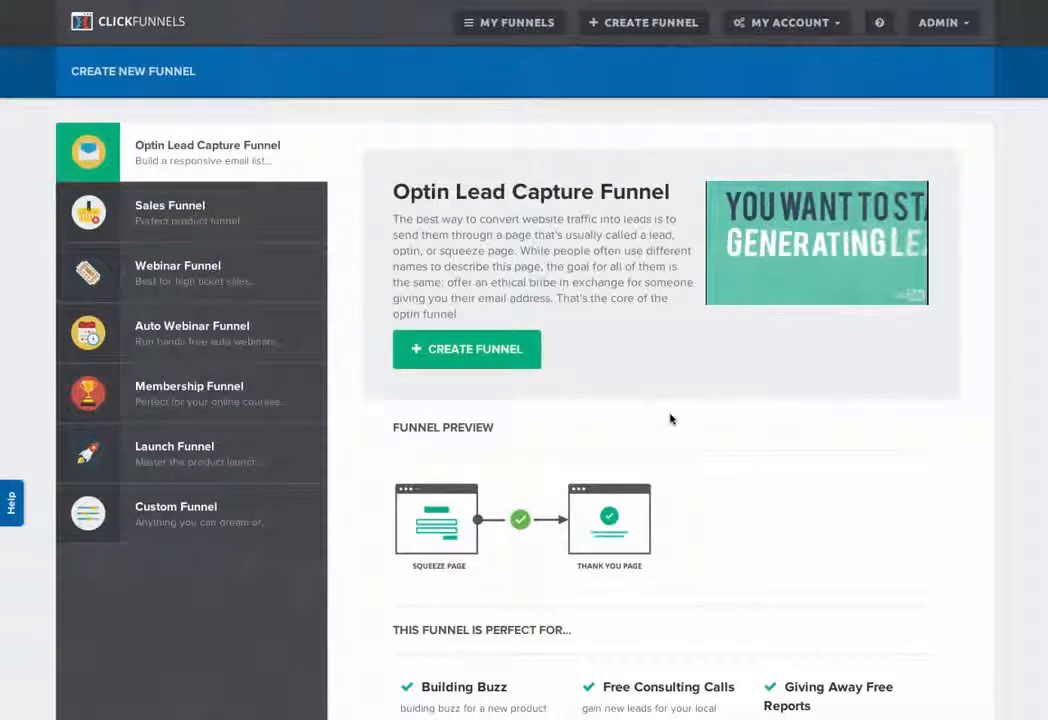
Step: Review the Sales, Webinar, Auto Webinar, Membership, Launch and Custom funnel types one after another
click(183, 217)
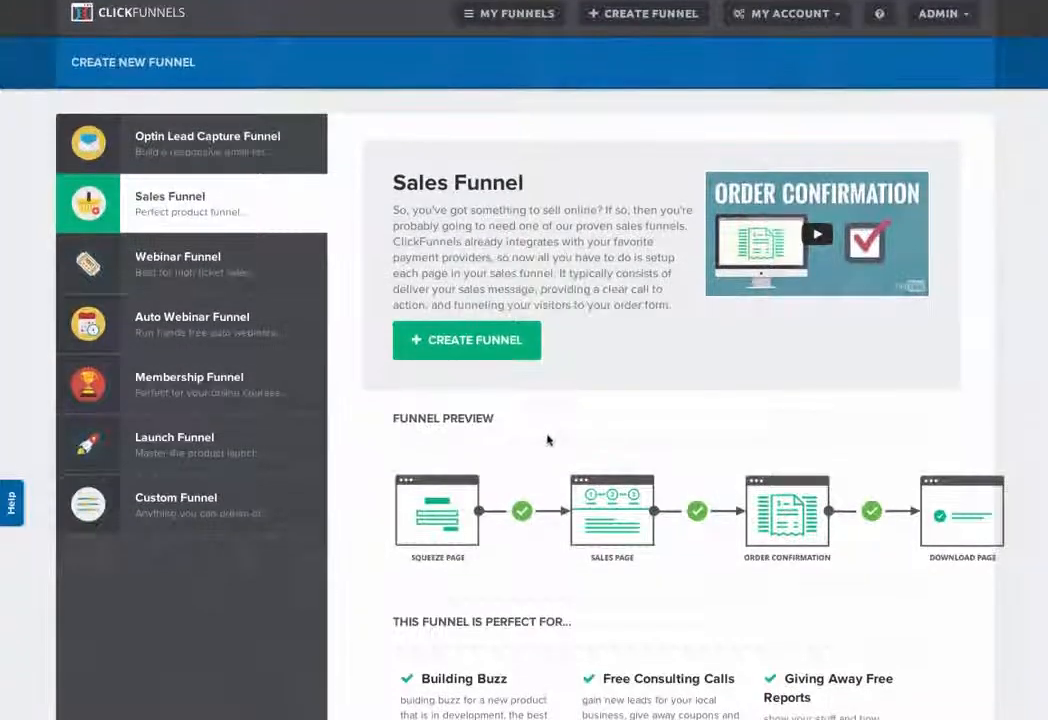
click(204, 268)
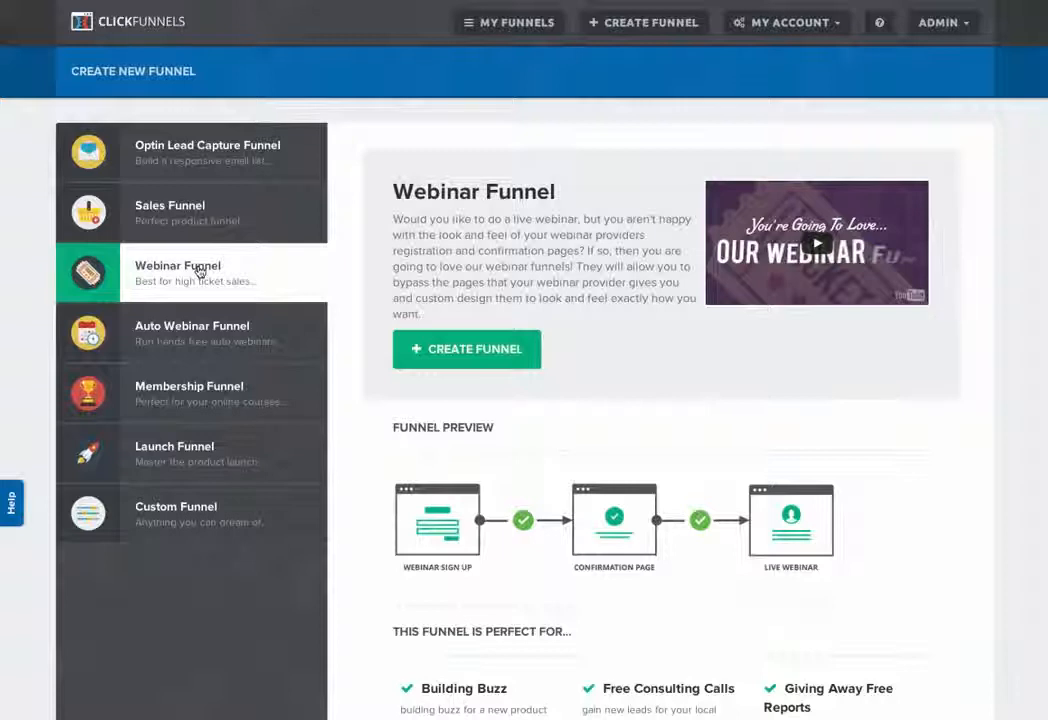
click(190, 336)
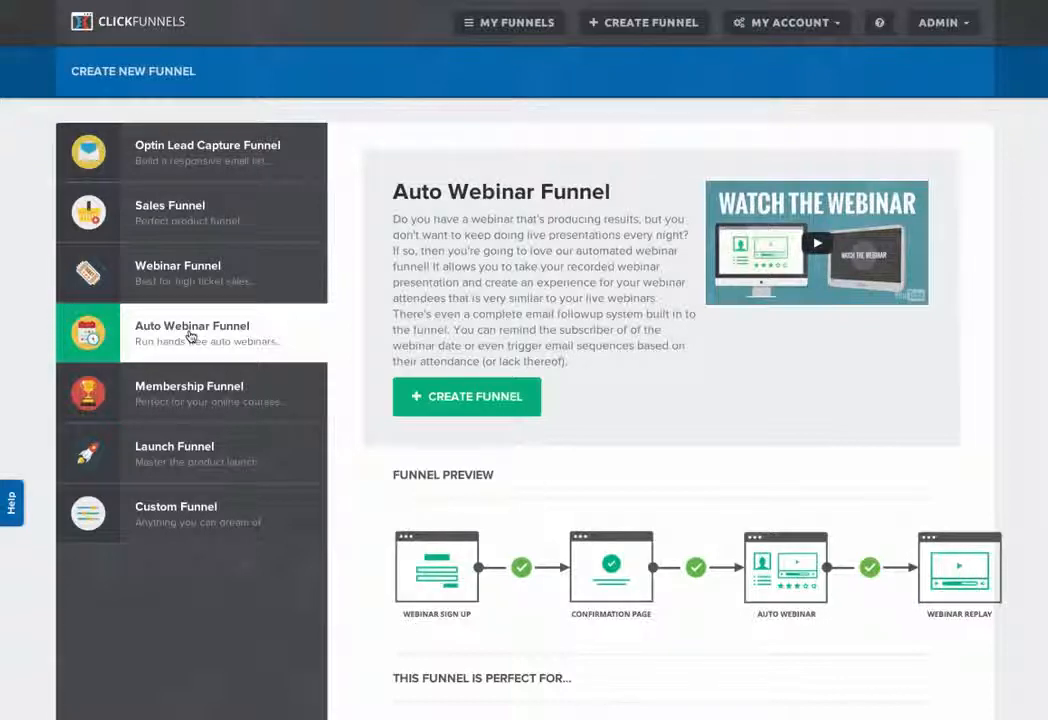
click(198, 408)
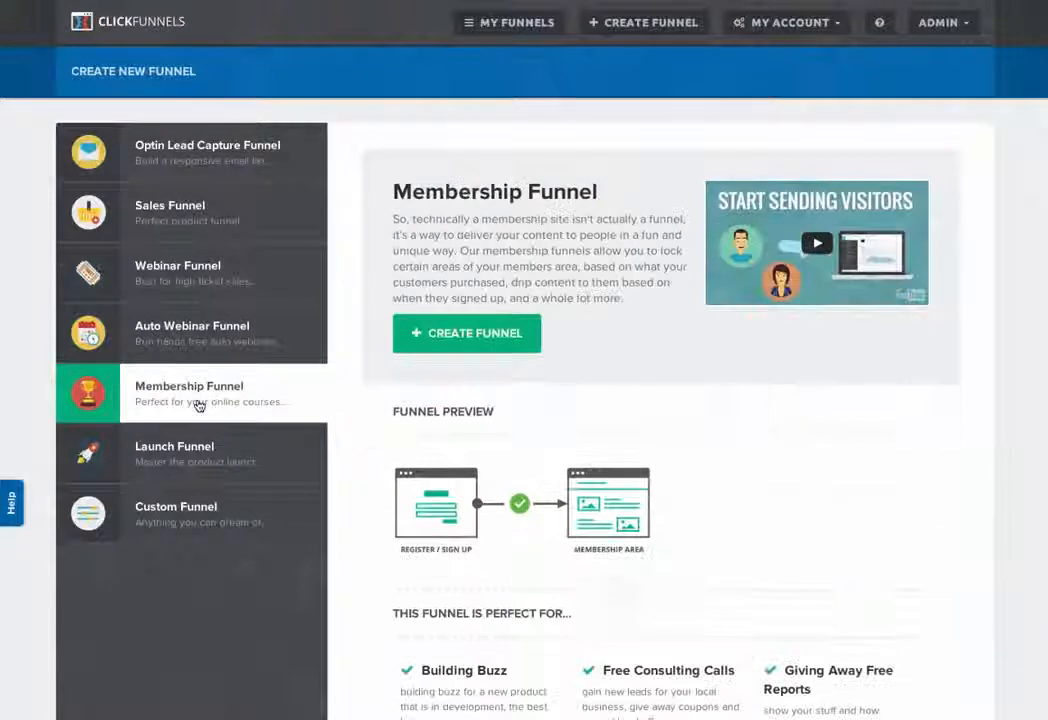
click(172, 455)
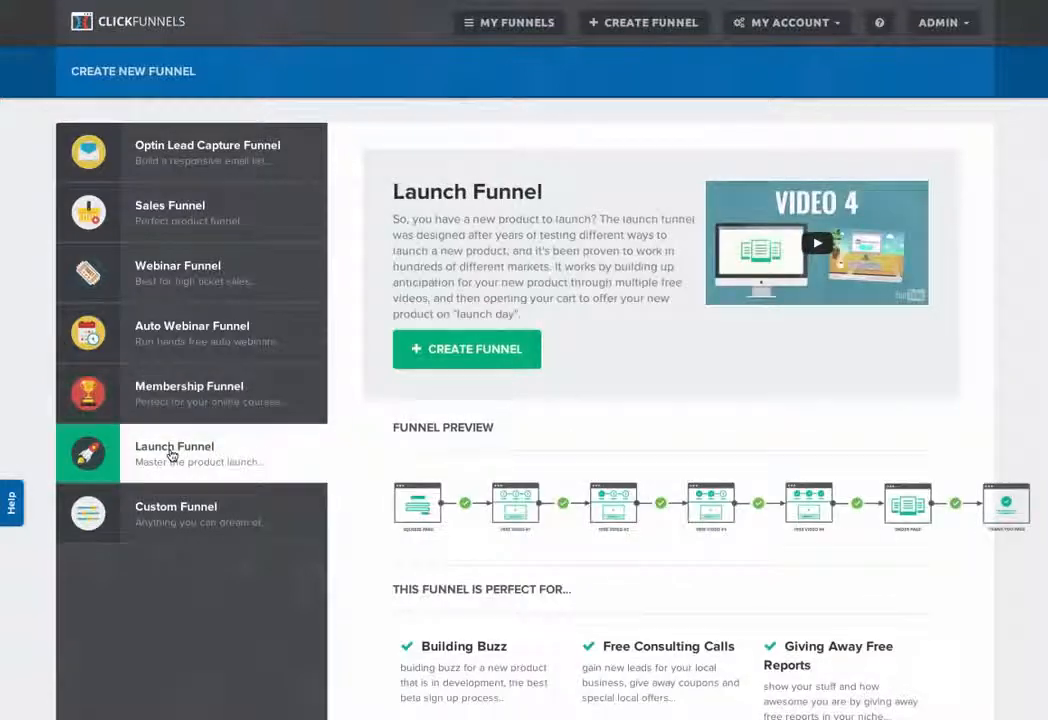
click(205, 508)
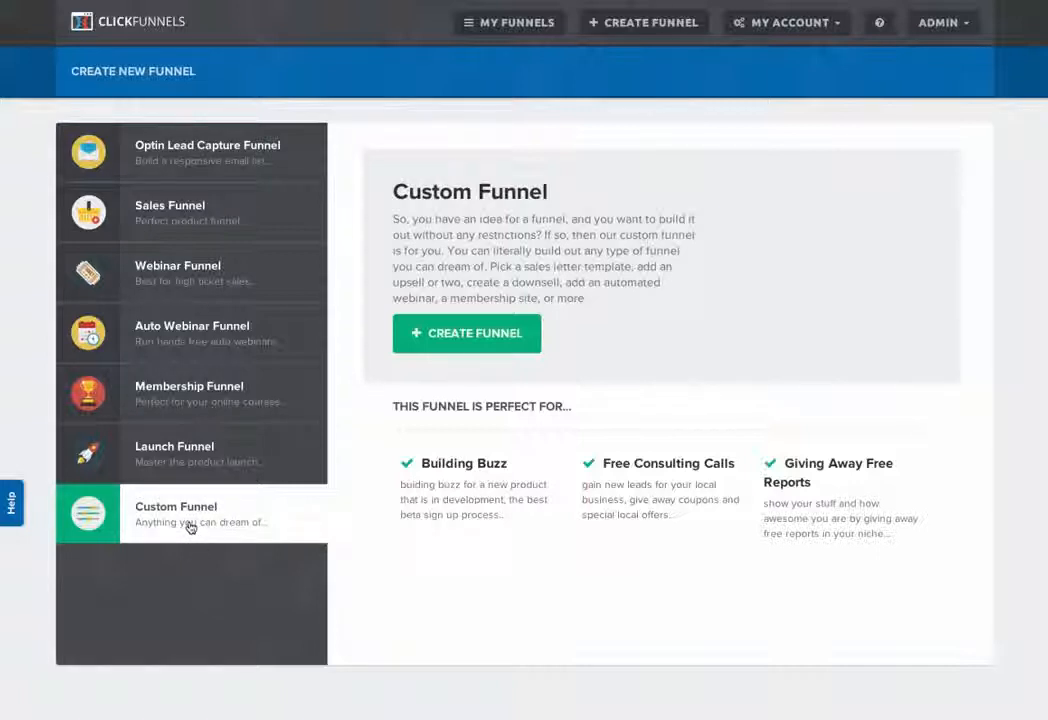
Step: Create an Optin Lead Capture Funnel named "demo funnel" with the group tag "demo funnel"
click(185, 160)
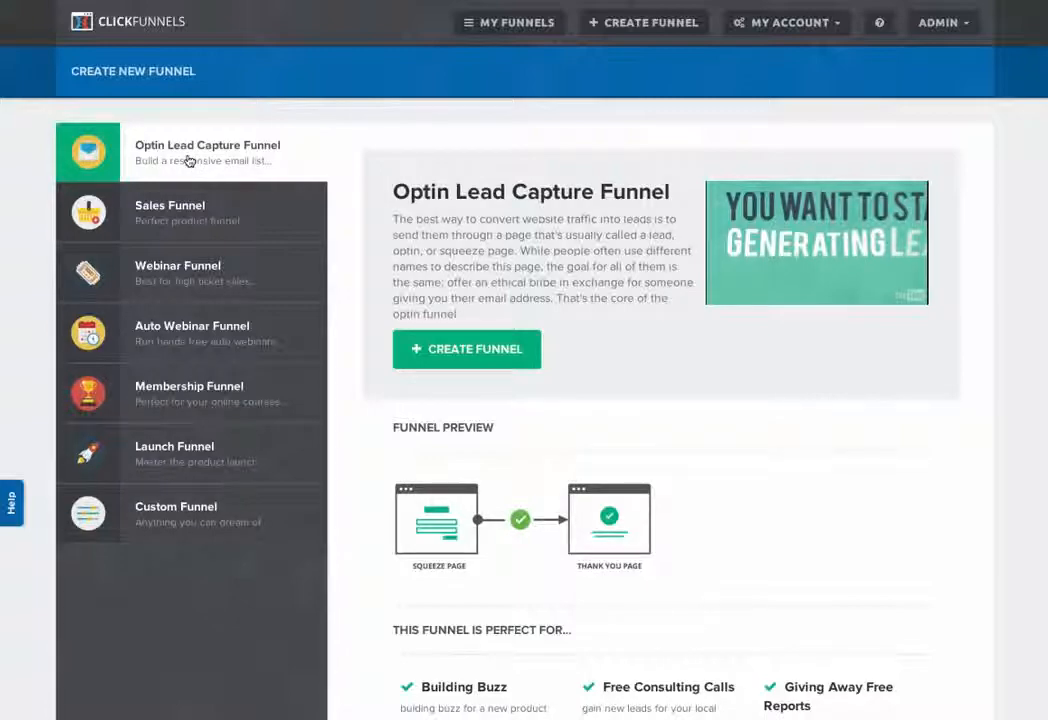
click(468, 352)
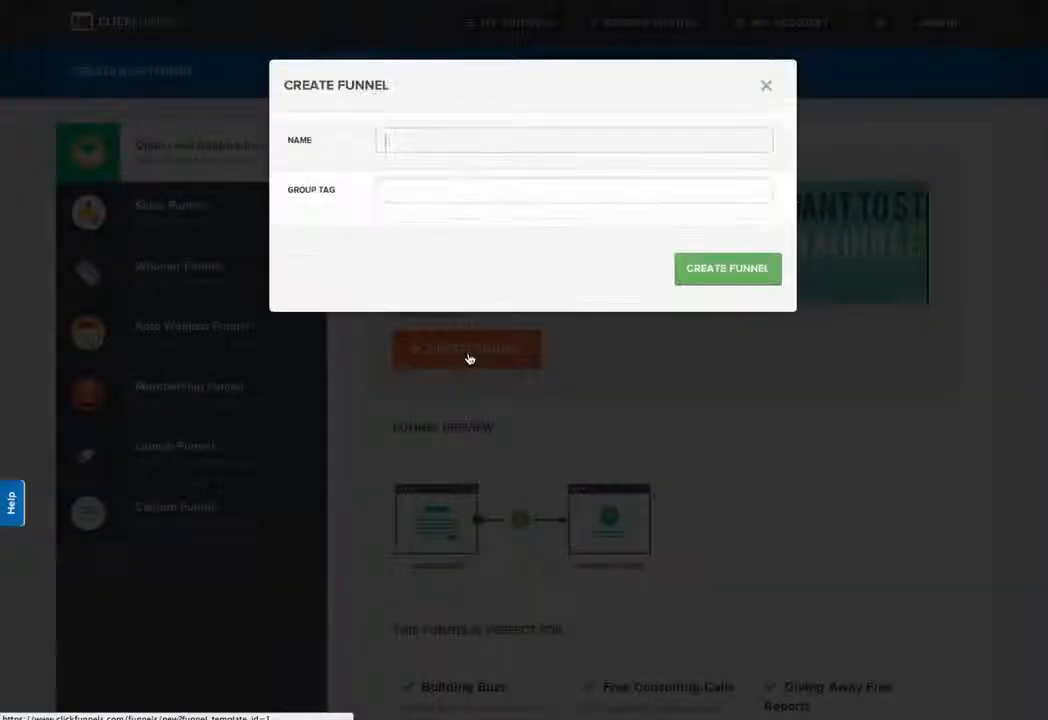
click(433, 140)
text(demo)
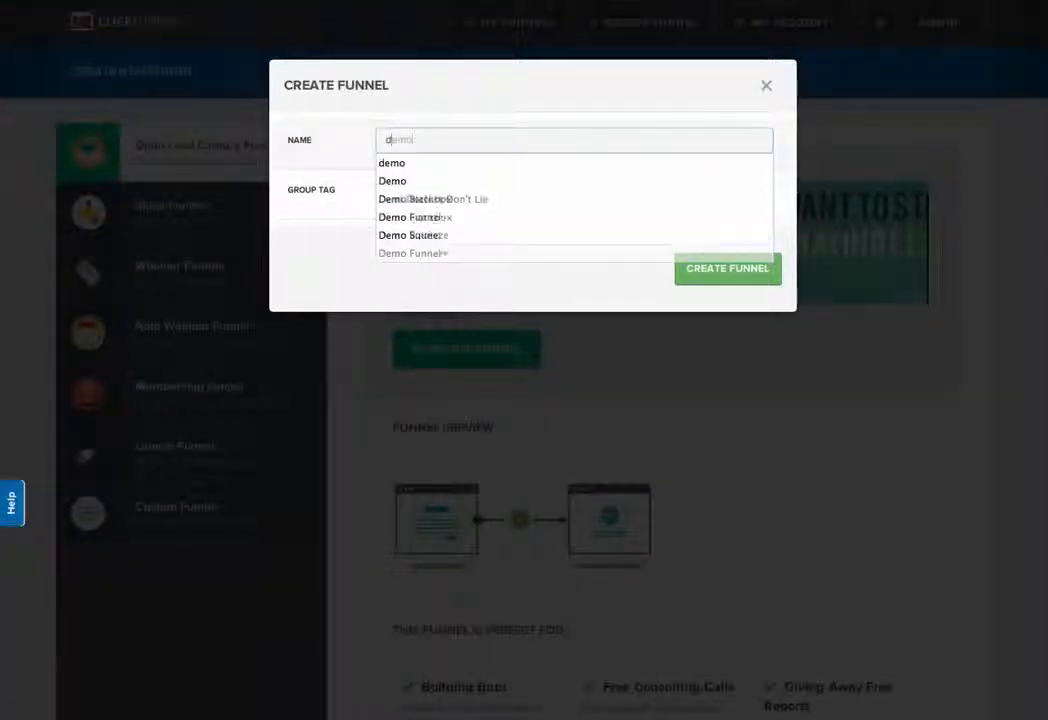
text( funnelfu)
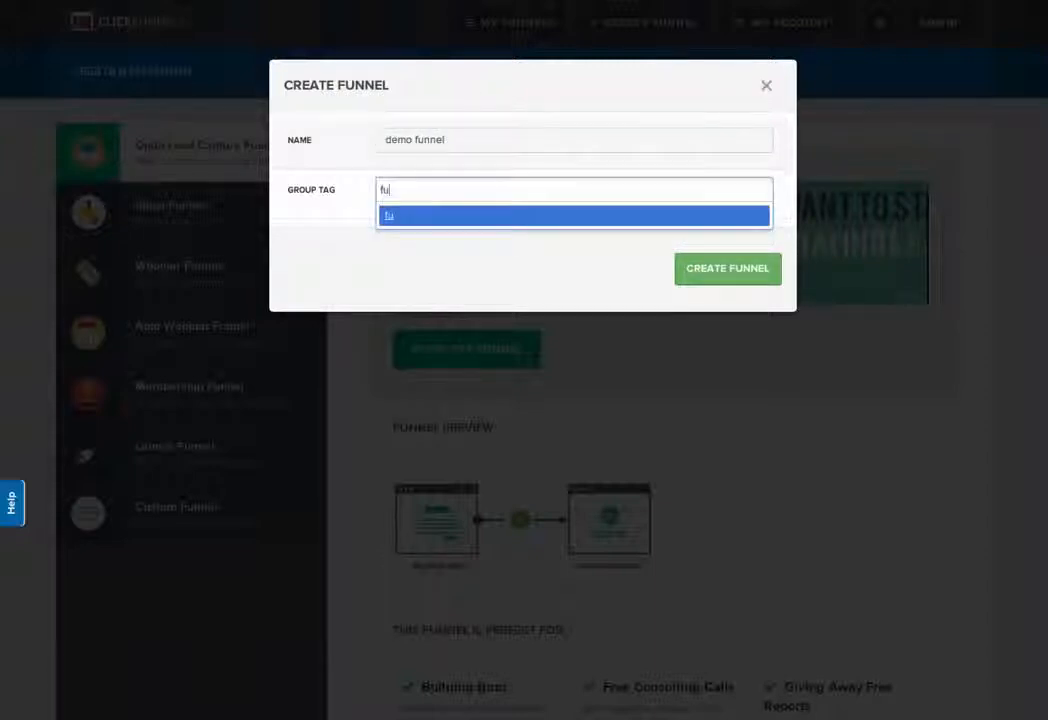
key(BackSpace)
key(BackSpace)
text(demo funnel)
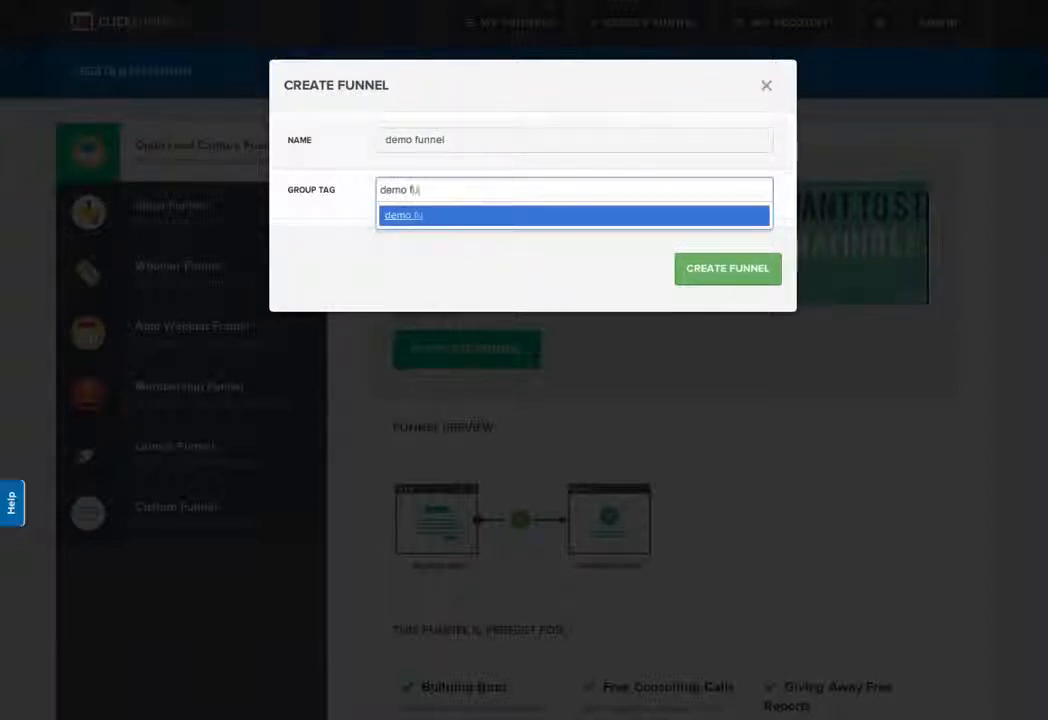
click(487, 214)
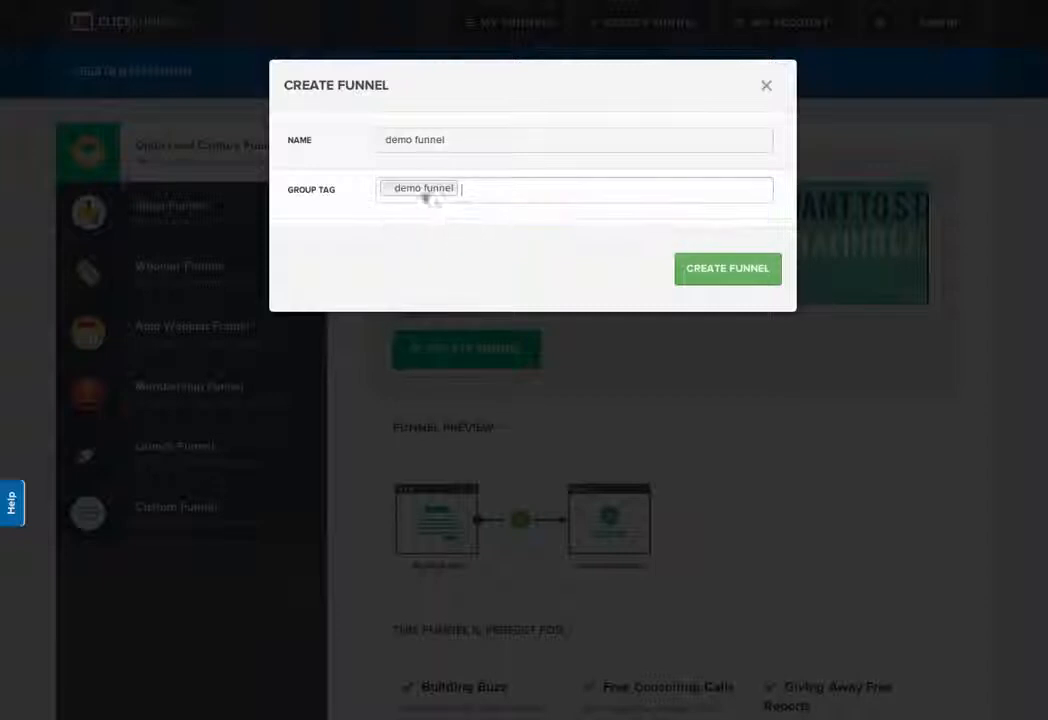
click(710, 279)
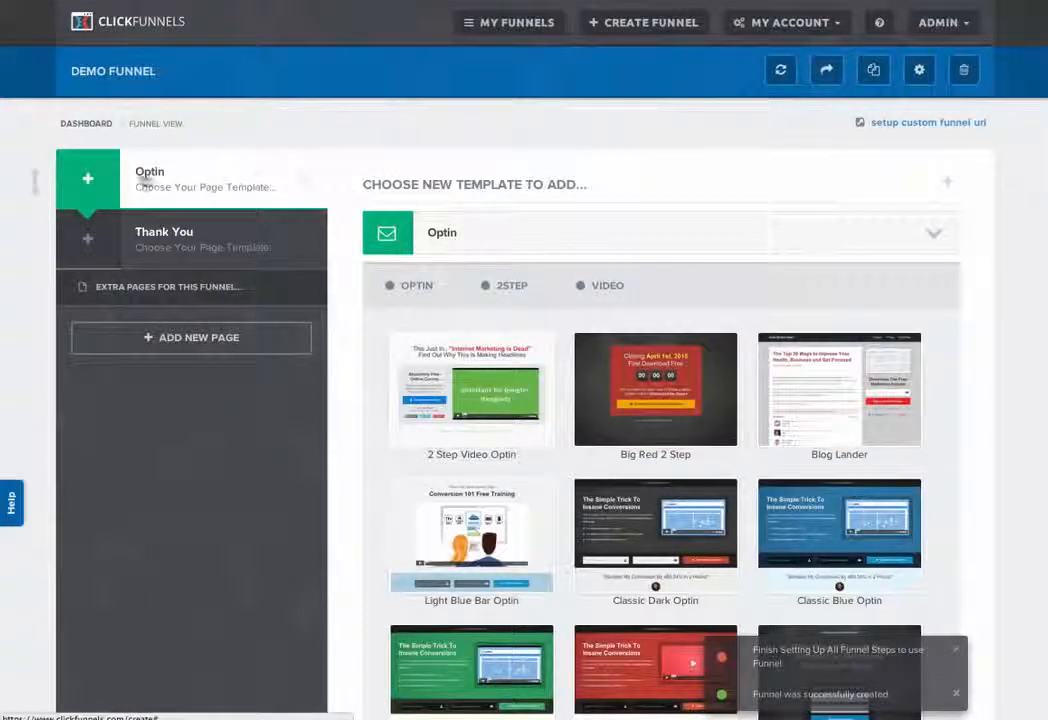
Step: Look through the funnel's Optin and Thank You steps and compare the 2Step and Video templates for the Optin page
click(160, 240)
click(178, 176)
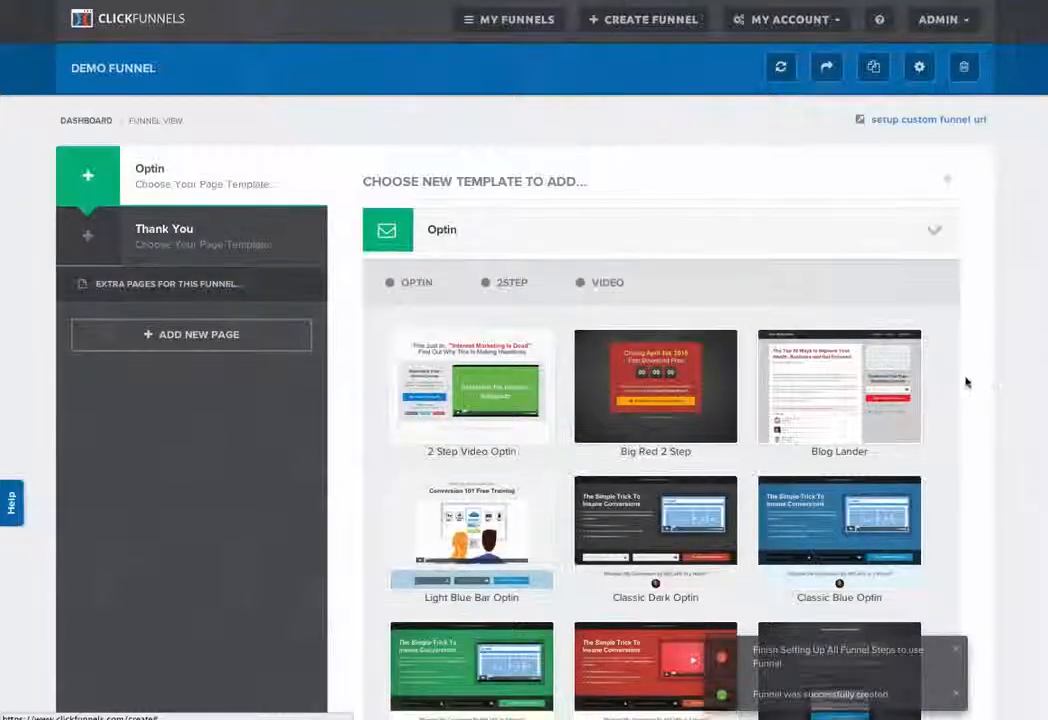
scroll(964, 391, down, 1)
scroll(964, 391, up, 1)
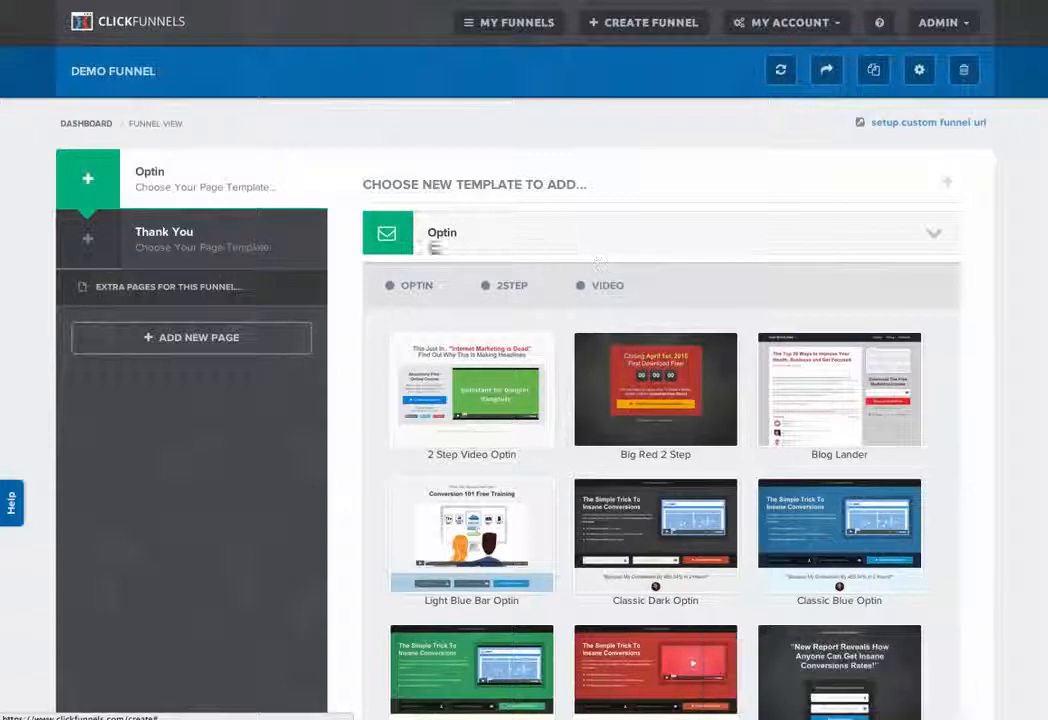
click(510, 288)
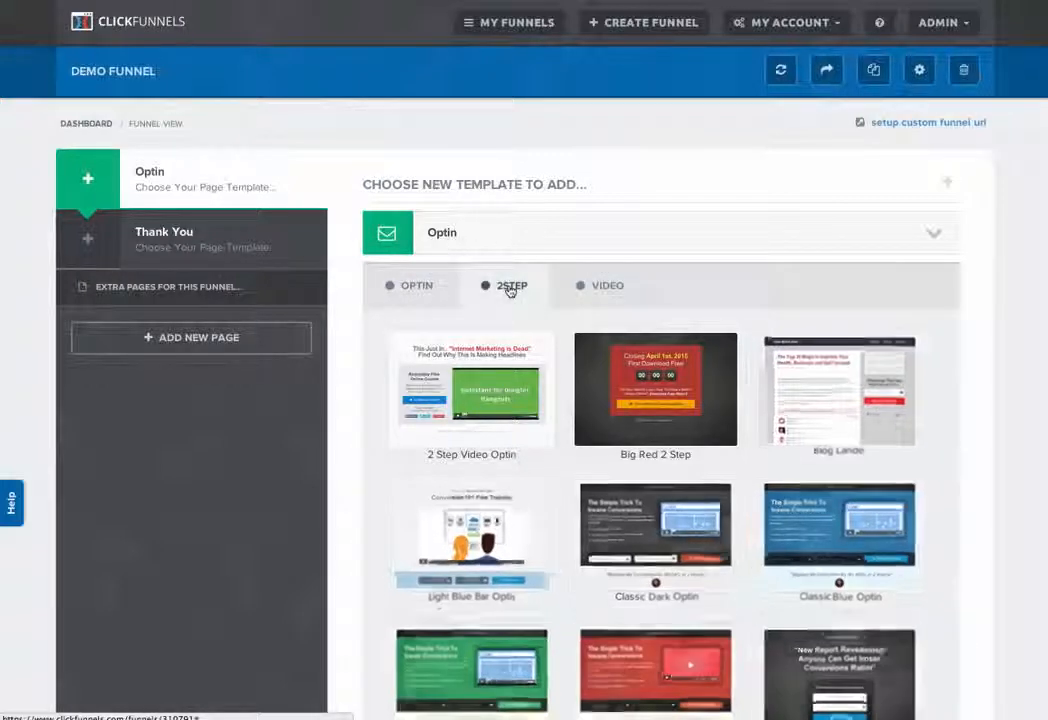
click(600, 287)
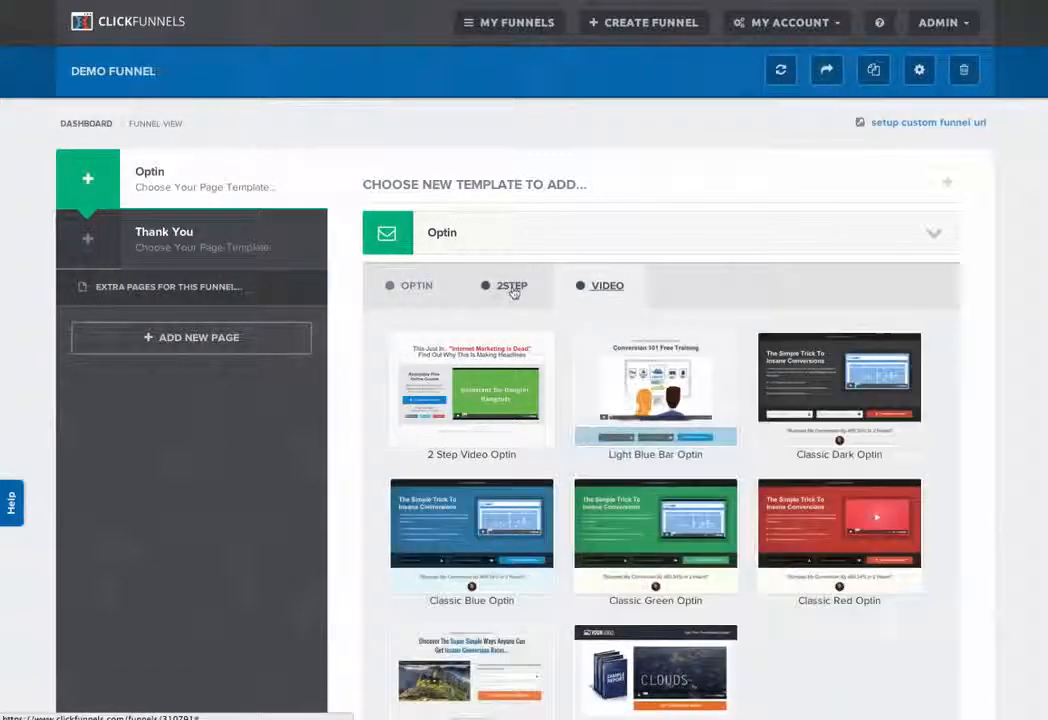
Step: Filter the templates to the Optin category and apply the Stylish Optin template to the Optin step
click(412, 286)
scroll(922, 424, down, 5)
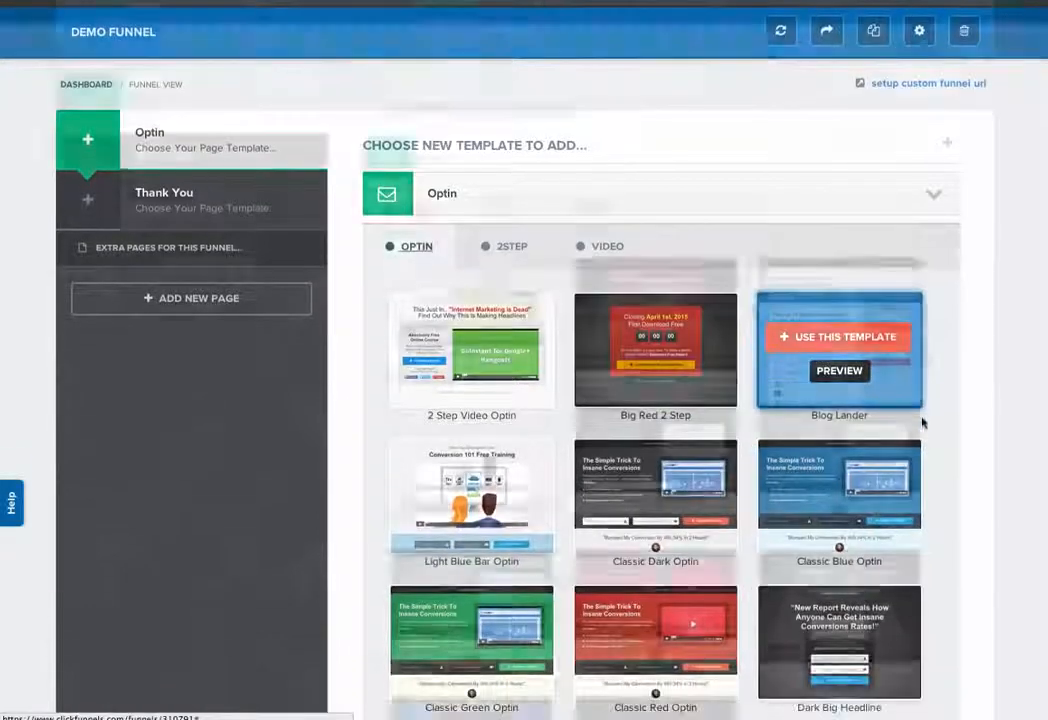
scroll(937, 441, down, 5)
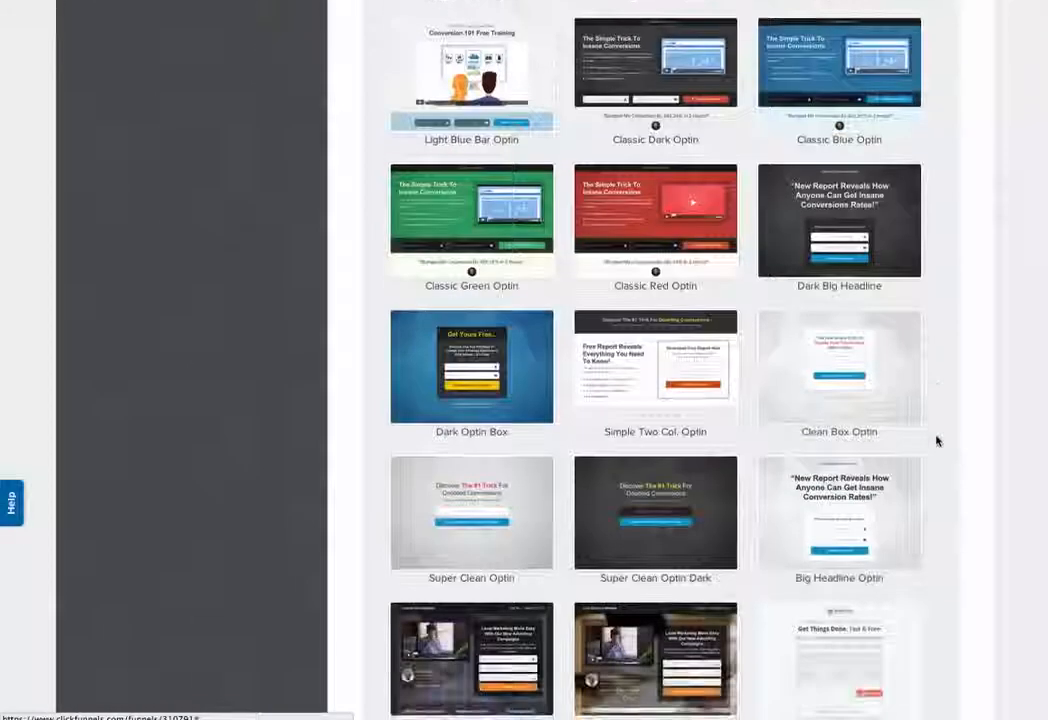
scroll(935, 444, down, 2)
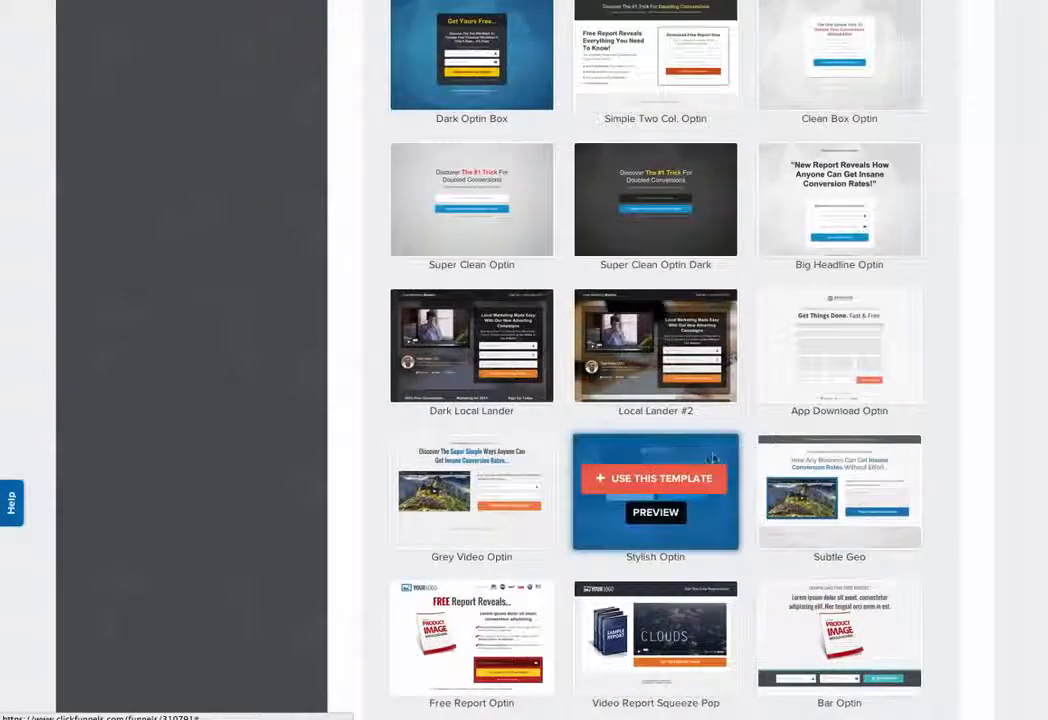
click(673, 480)
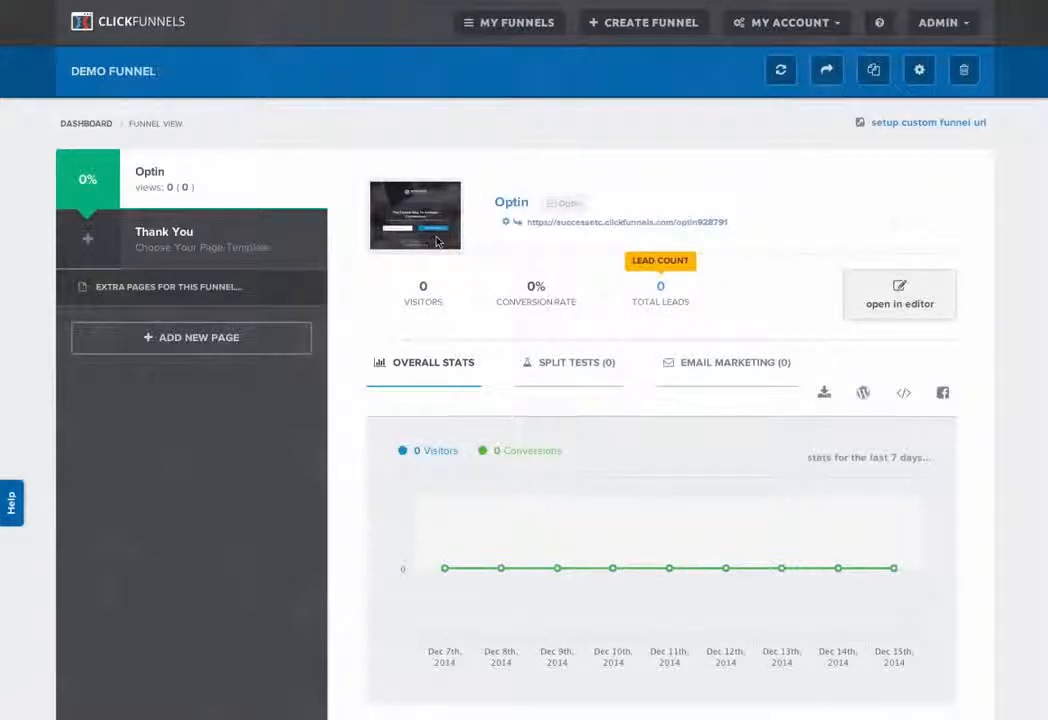
Step: Preview the live Optin page through its page link and return to the funnel view
click(555, 224)
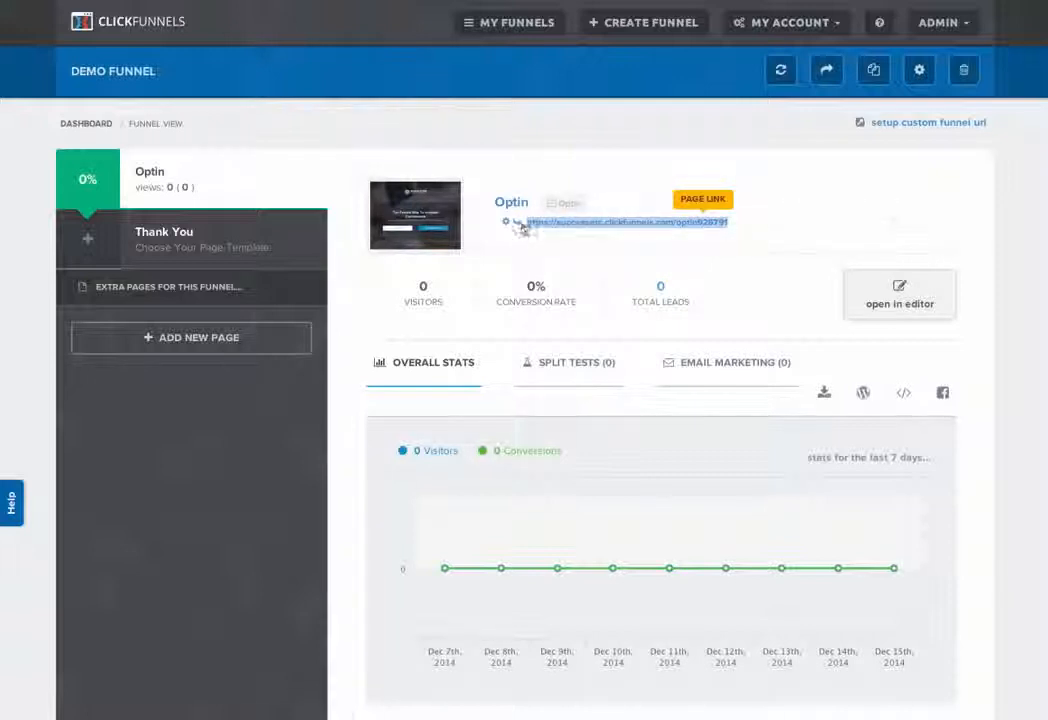
click(554, 226)
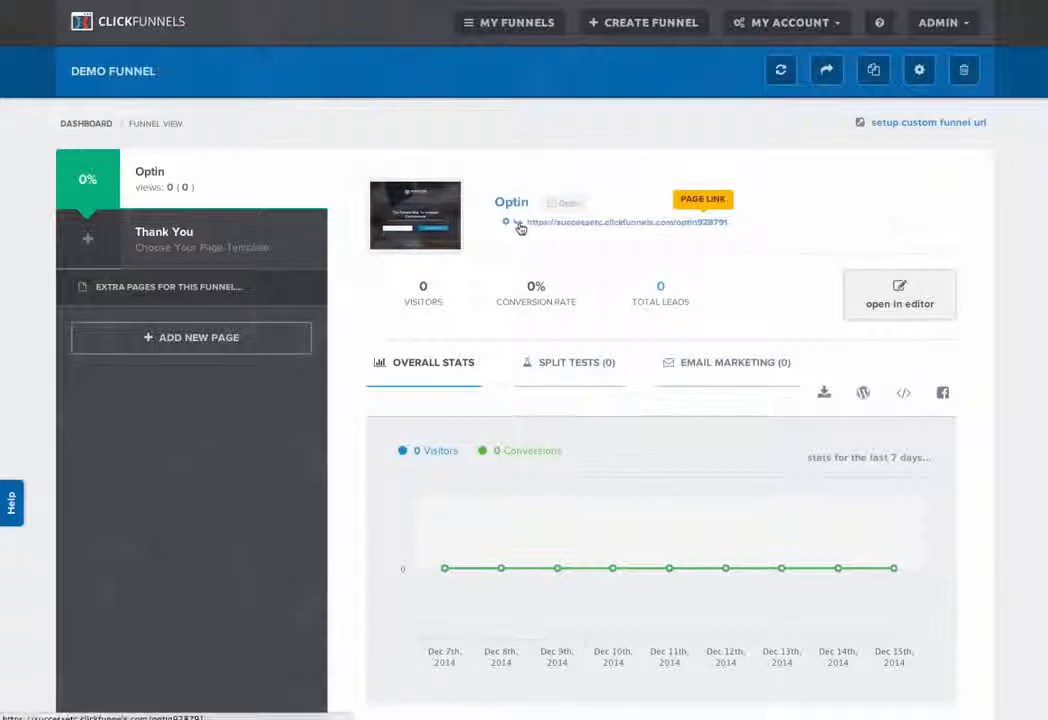
click(519, 227)
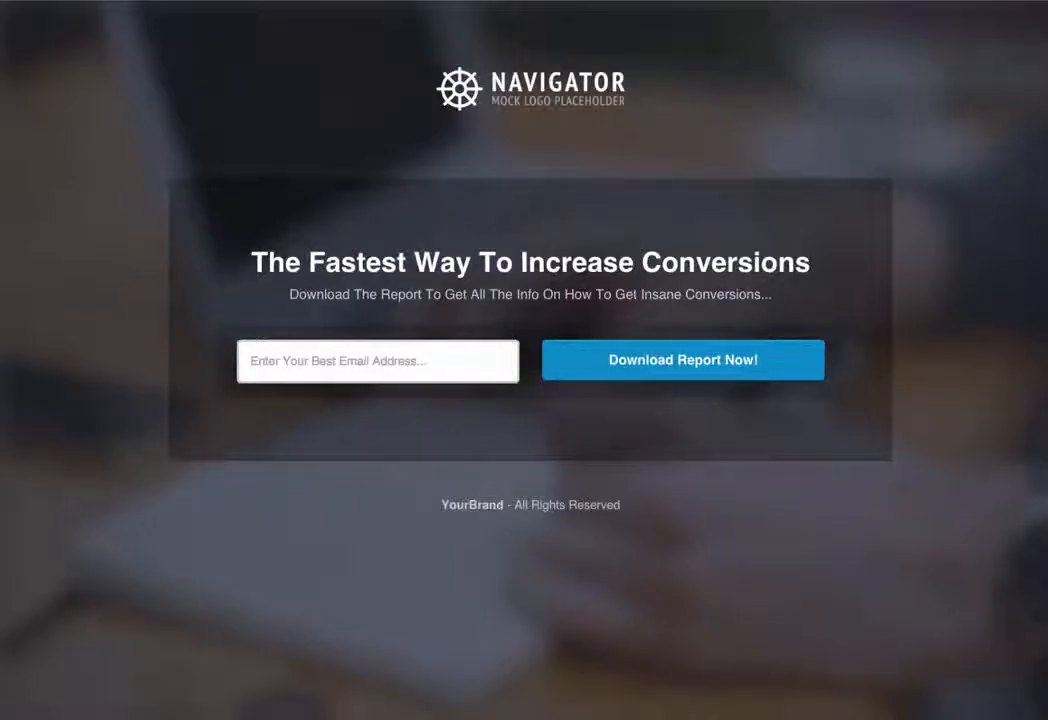
key(super+w)
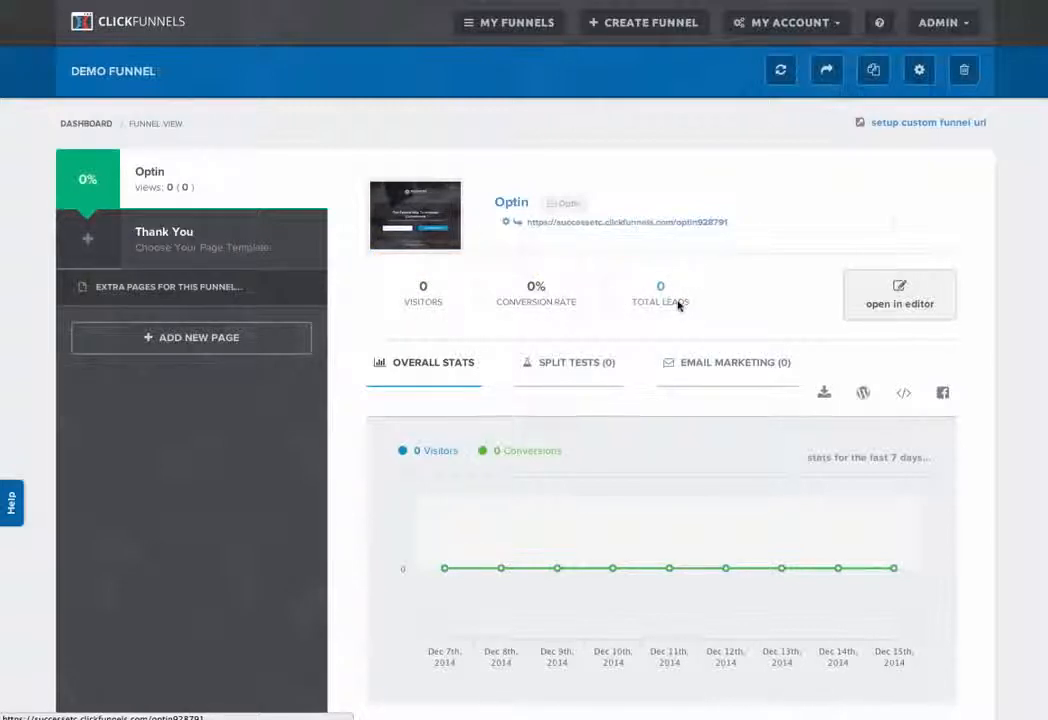
Step: Examine the Optin page's overall stats, including daily views and conversions, and its page options
mouse_move(444, 567)
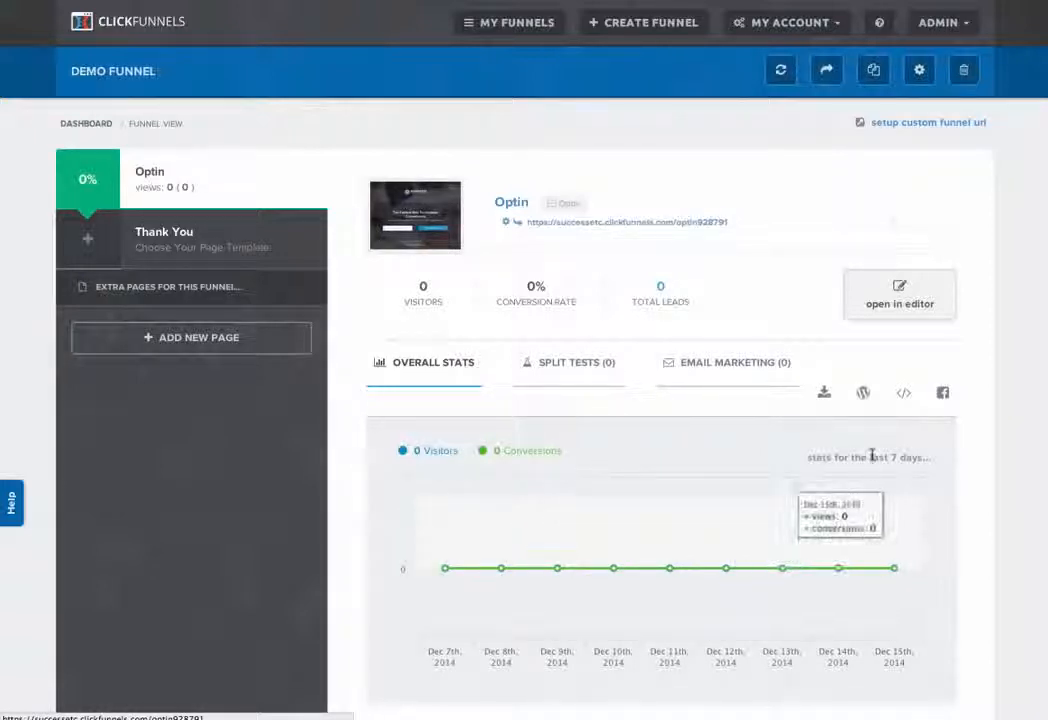
scroll(800, 457, down, 2)
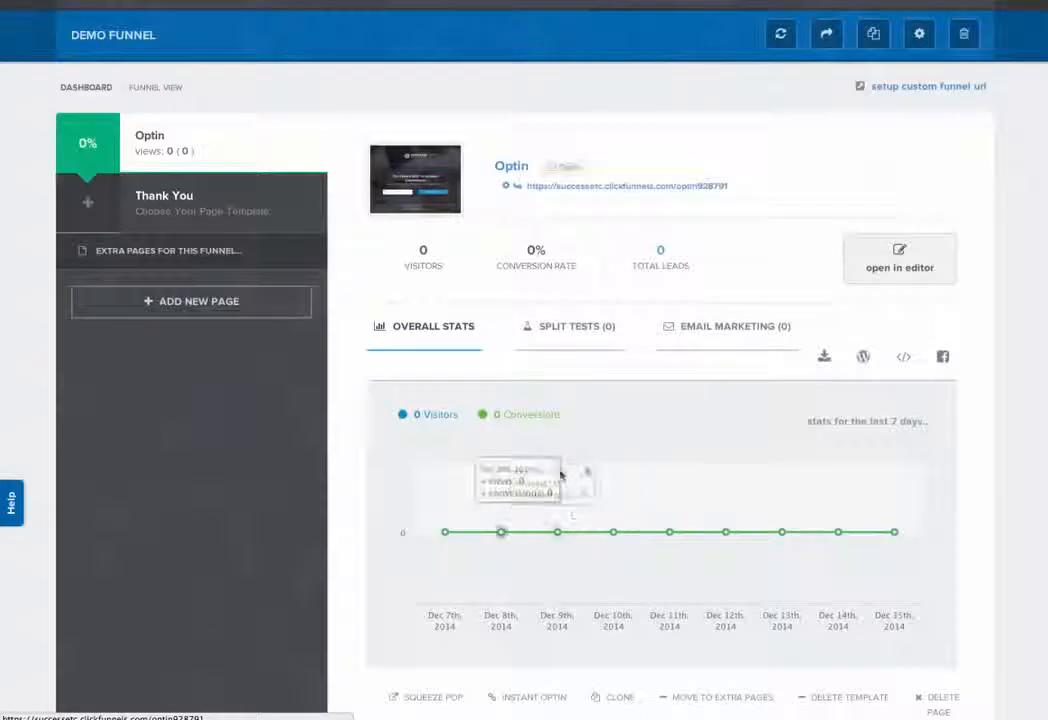
scroll(531, 507, up, 2)
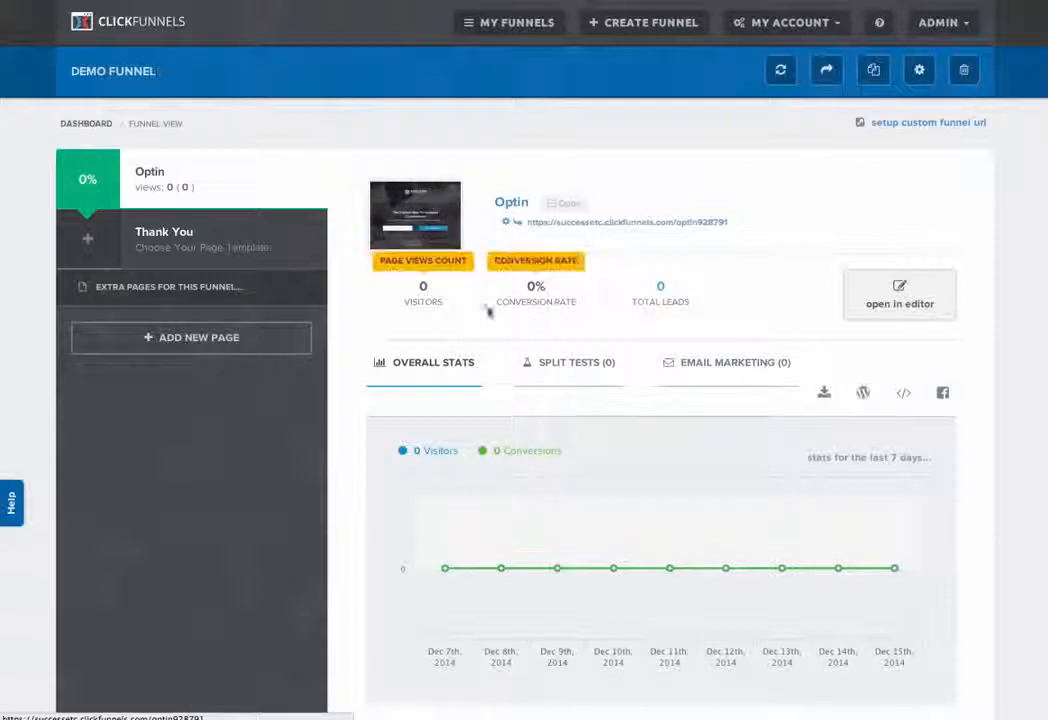
Step: Create a split test for the Optin page from a duplicate of that page
click(571, 369)
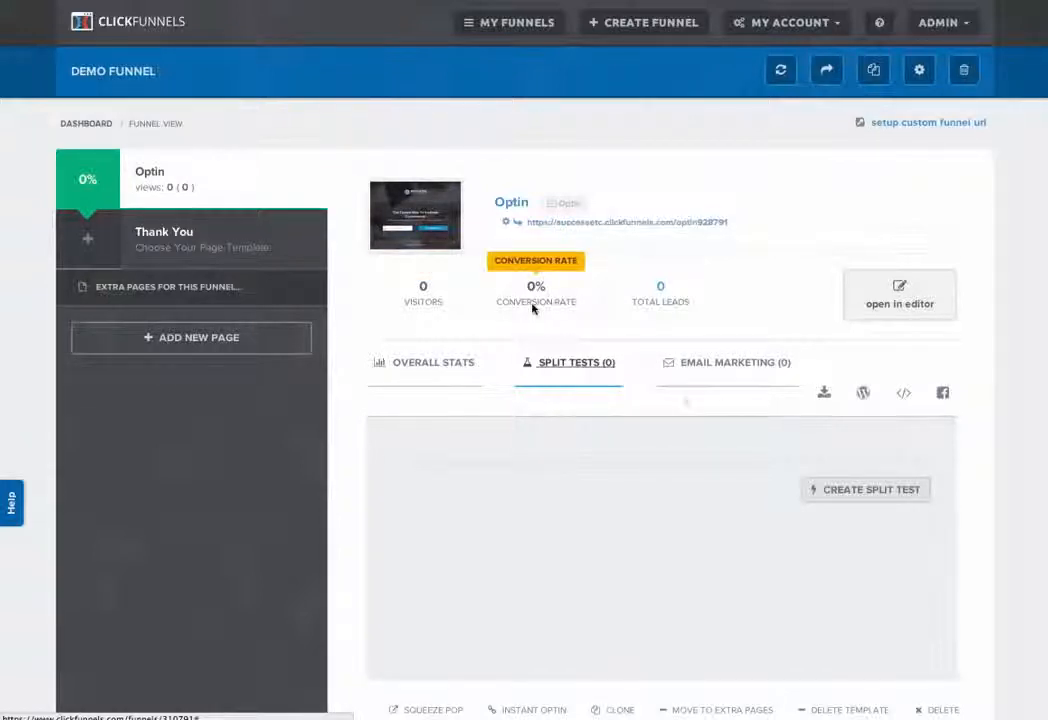
click(861, 490)
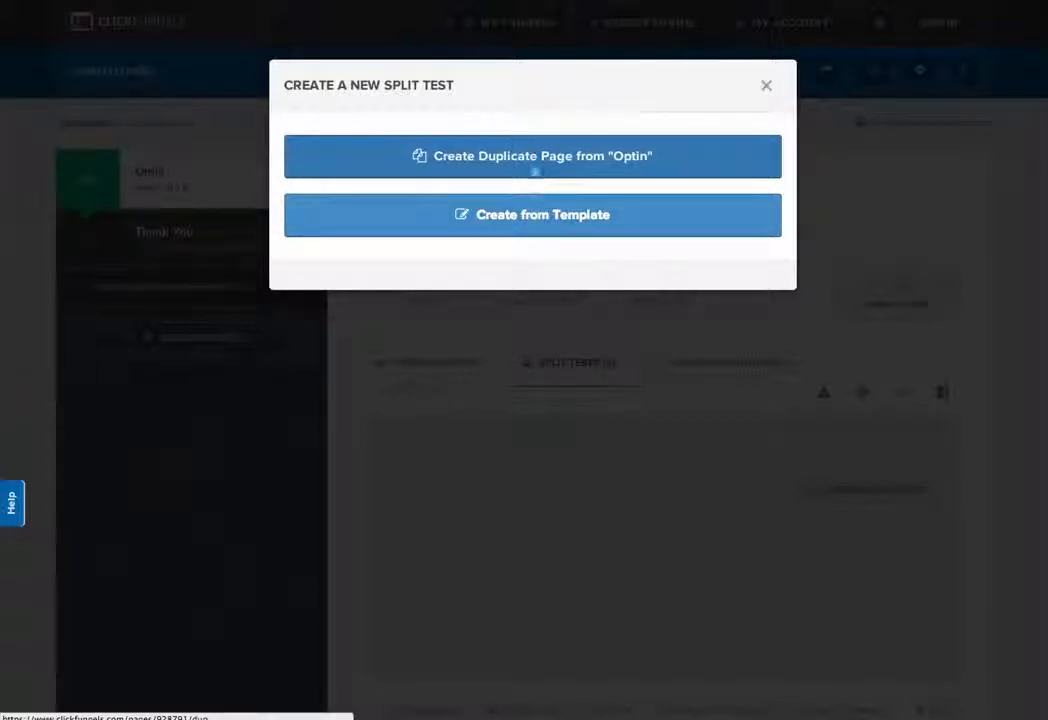
click(534, 156)
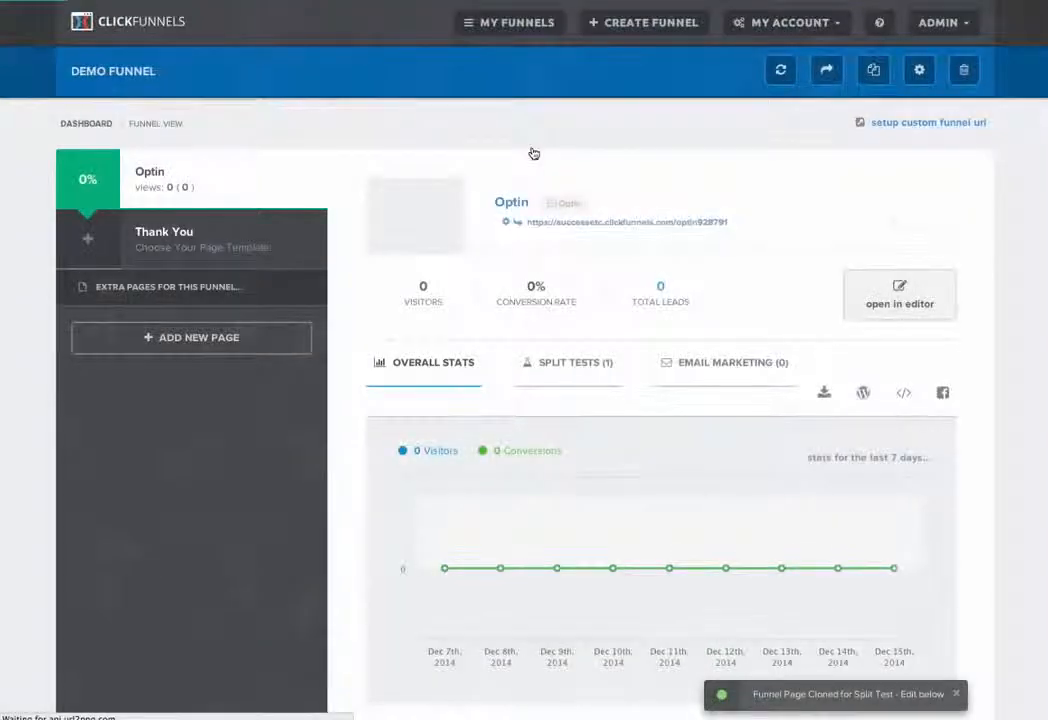
Step: Start a new marketing email for the Optin page, entering the sender's name and the subject "this is the email..."
click(575, 366)
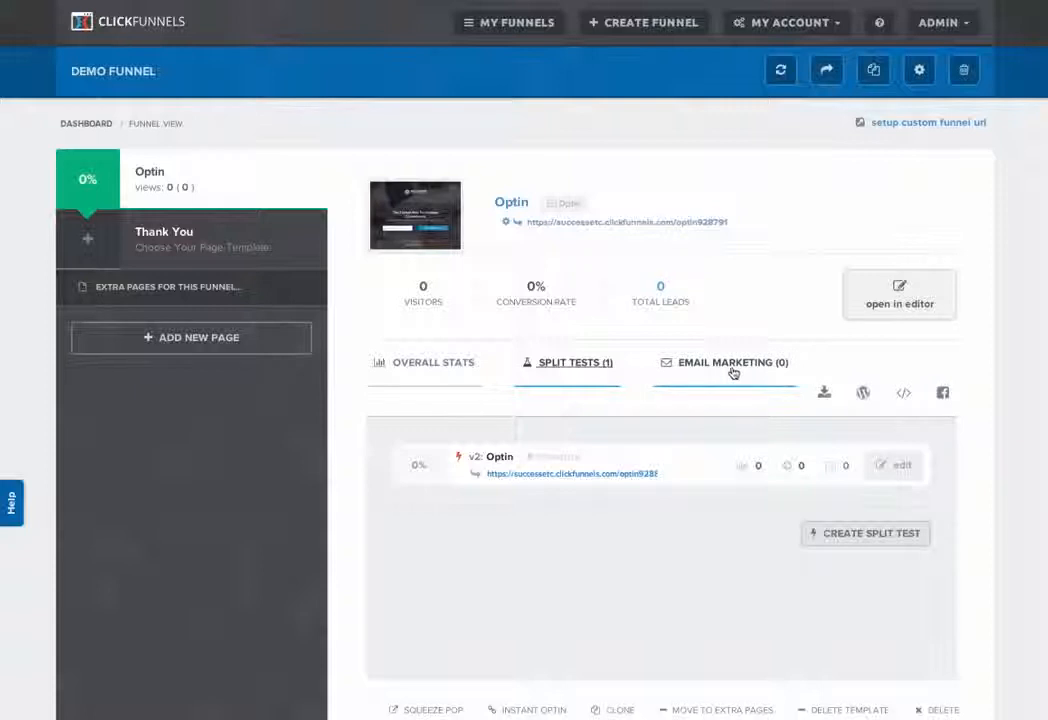
click(733, 366)
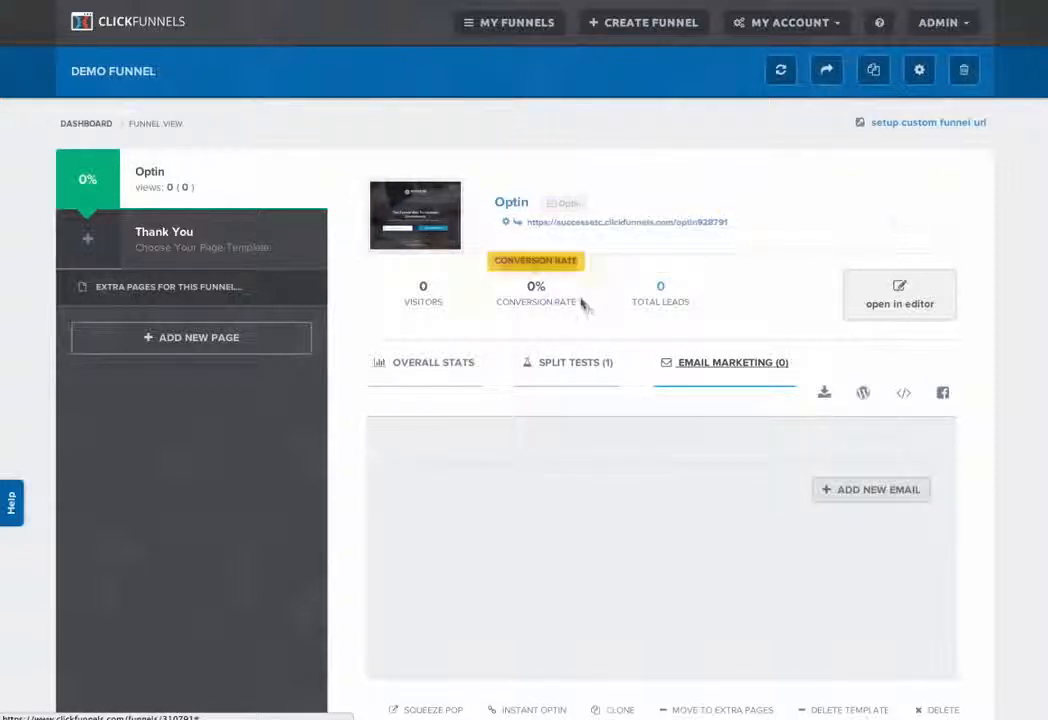
click(866, 490)
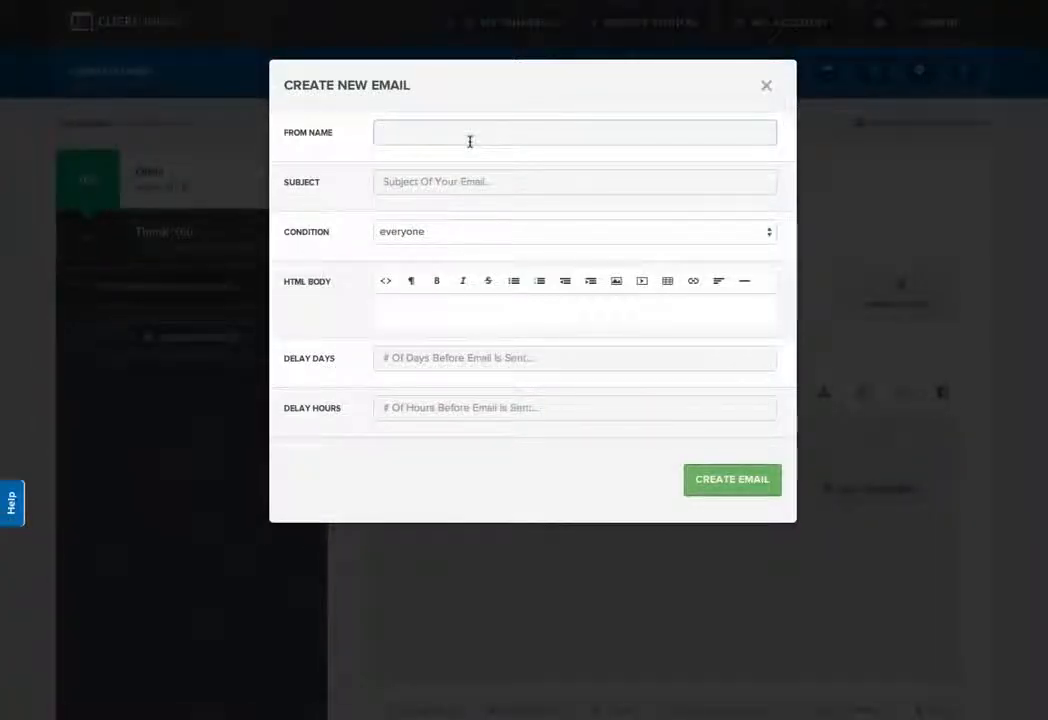
text(Russell Brunson)
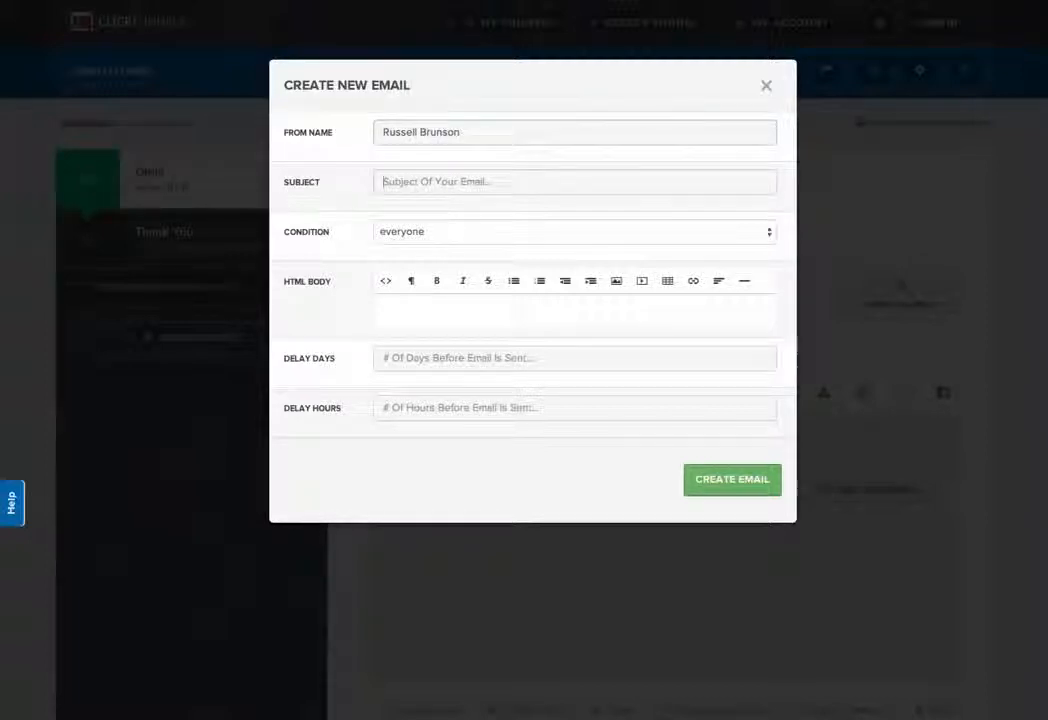
key(Tab)
text(this )
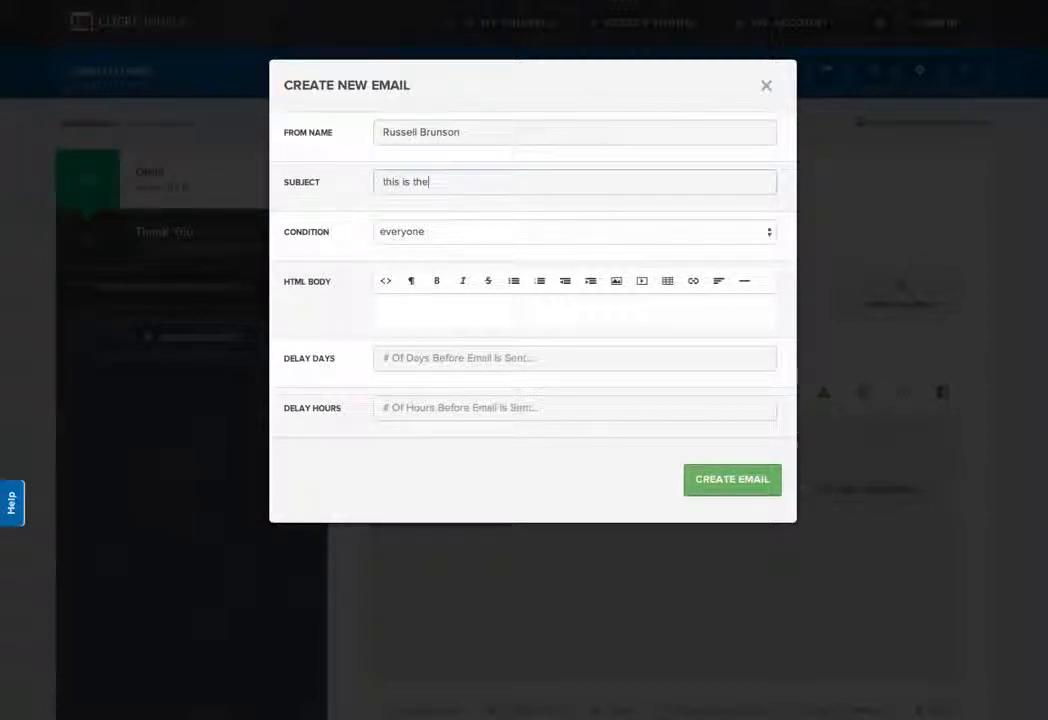
text(is the emai)
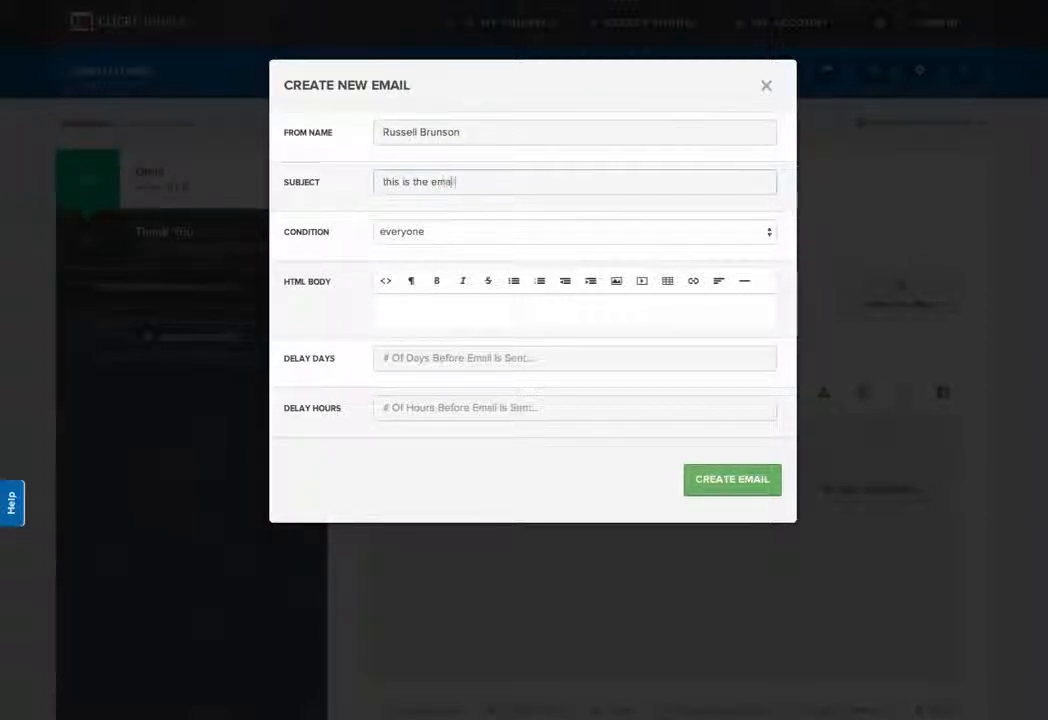
text(l...)
Step: Enter "email" as the message body, set the delay to 1 day and 1 hour, and create the email
click(421, 306)
text(email)
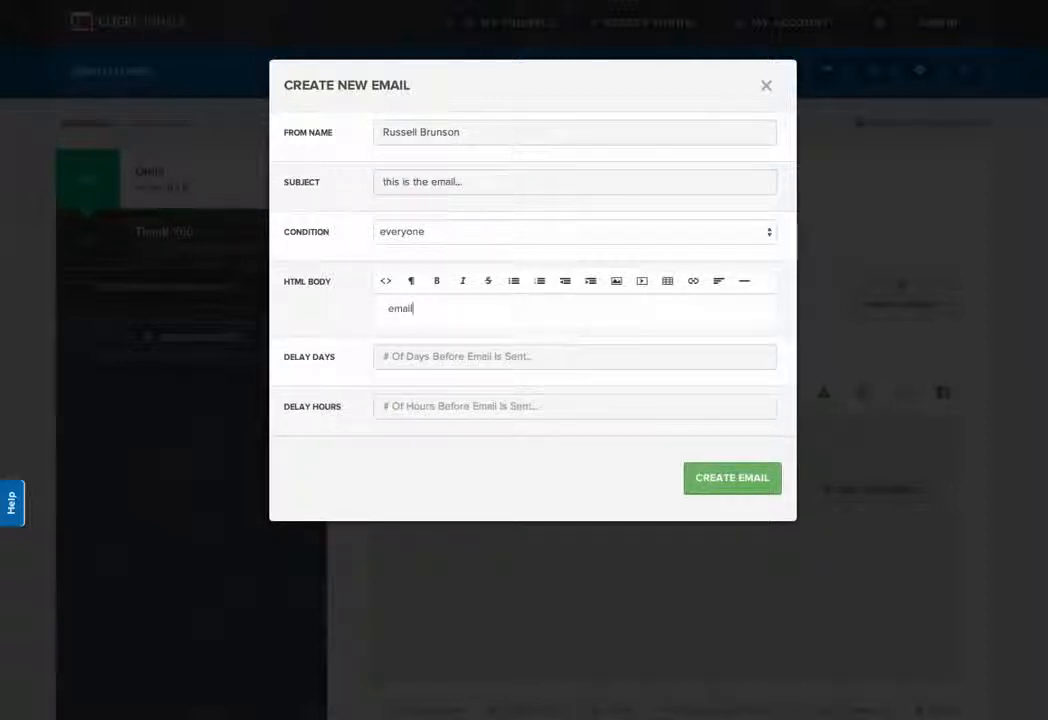
click(762, 359)
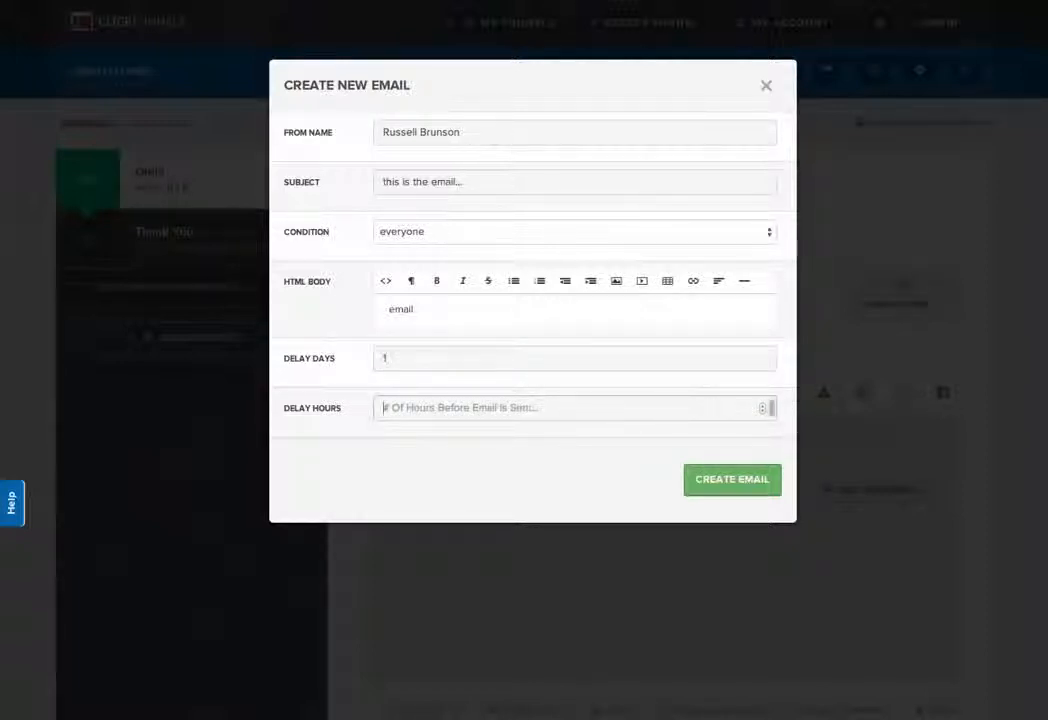
click(762, 405)
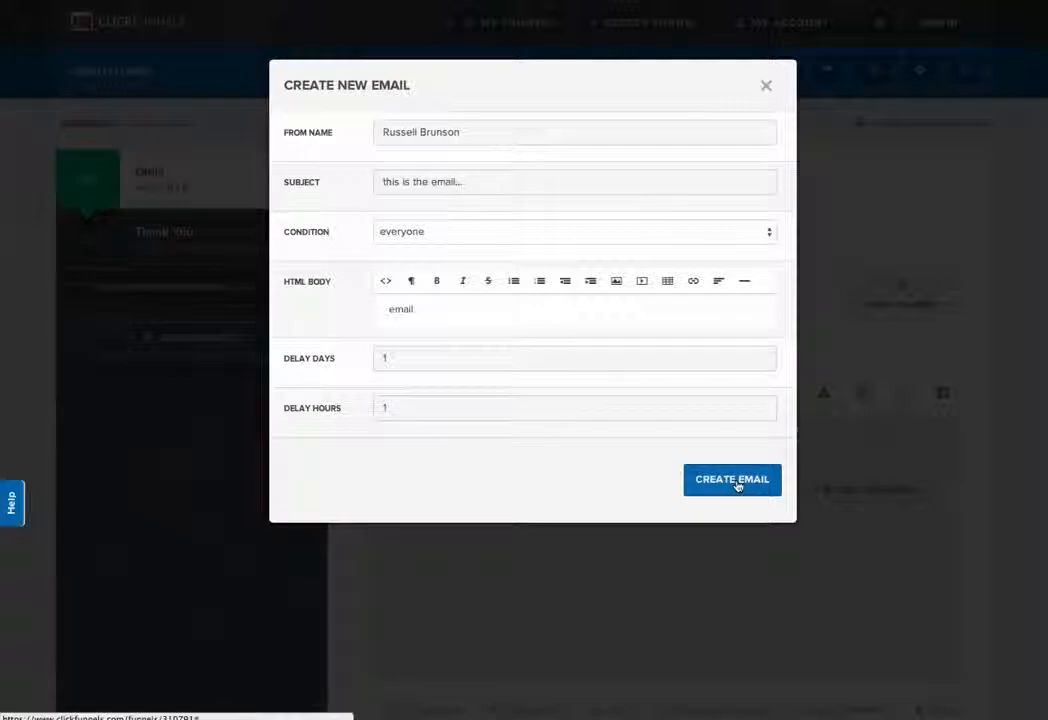
click(733, 482)
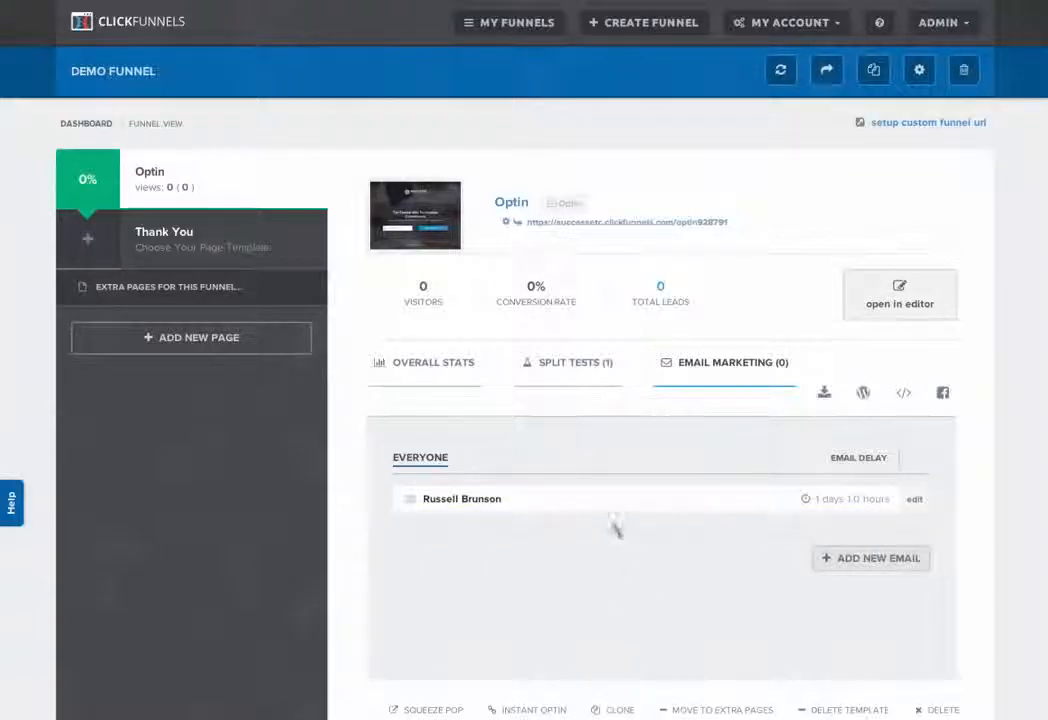
Step: Apply the Download Page template to the funnel's Thank You step
scroll(656, 539, down, 1)
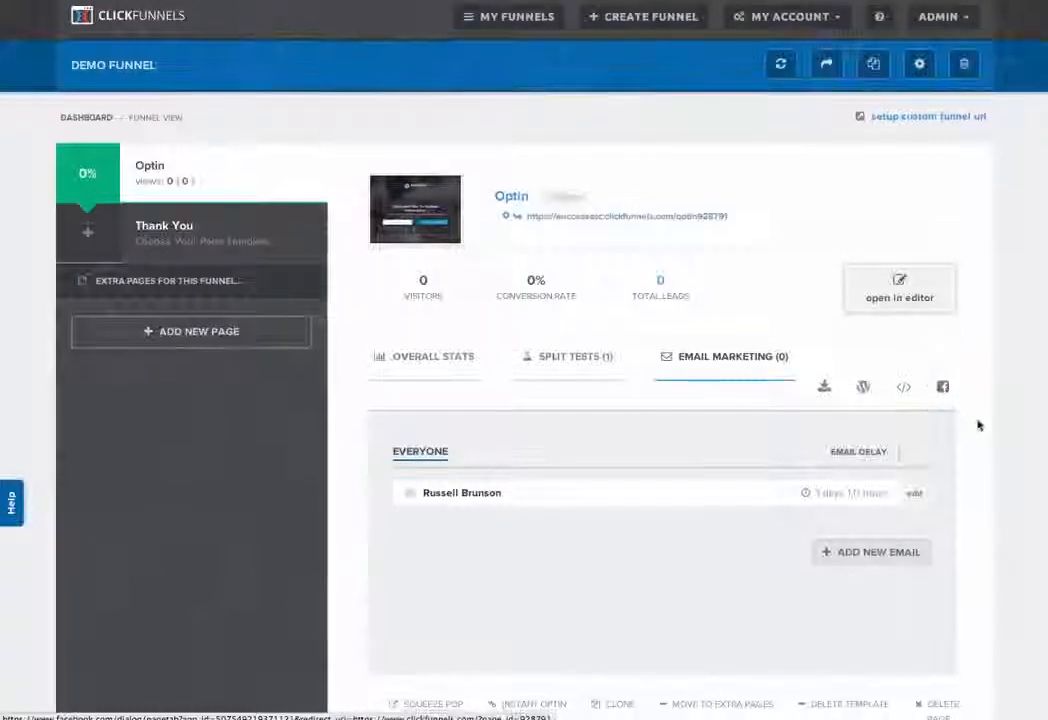
scroll(978, 425, down, 2)
scroll(977, 450, down, 1)
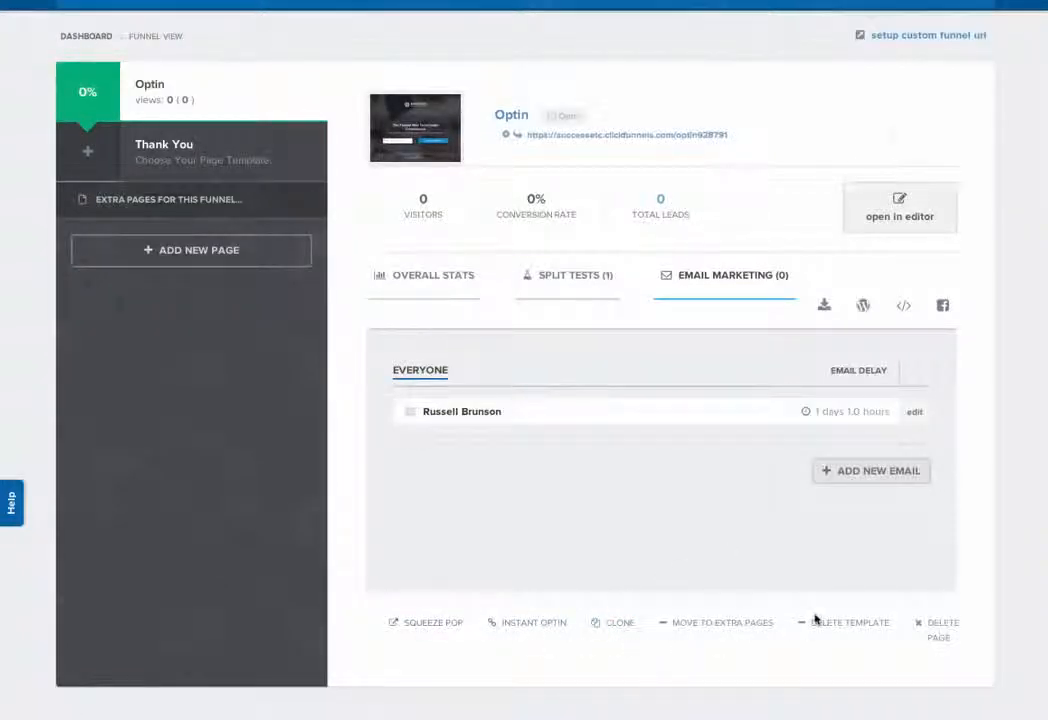
scroll(520, 503, up, 1)
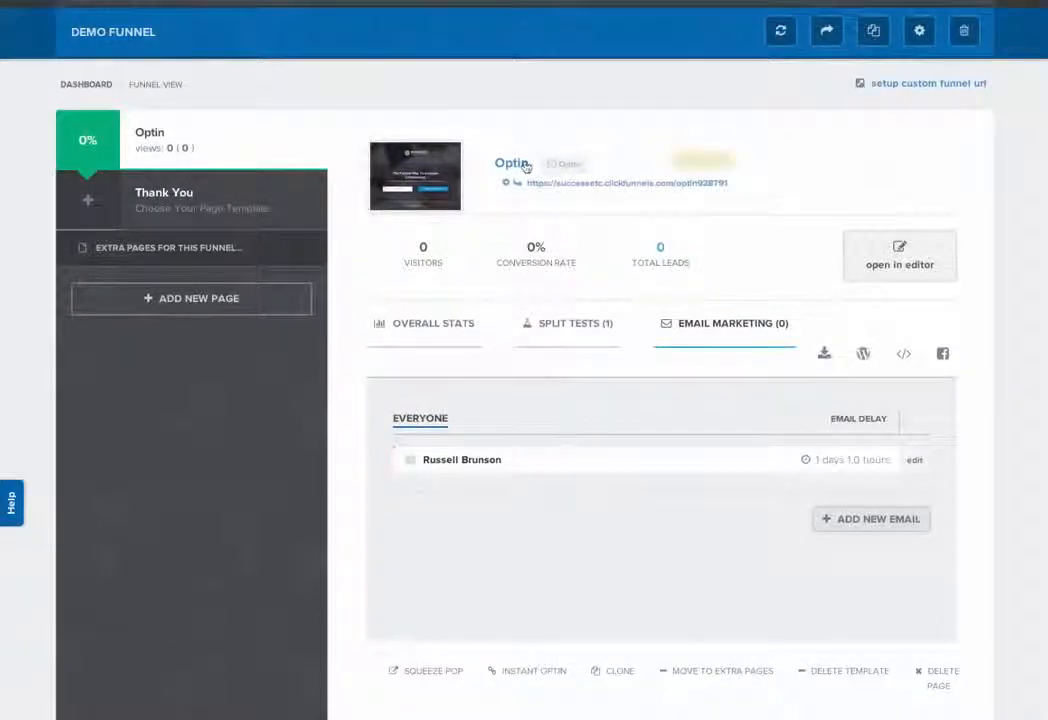
scroll(400, 240, up, 1)
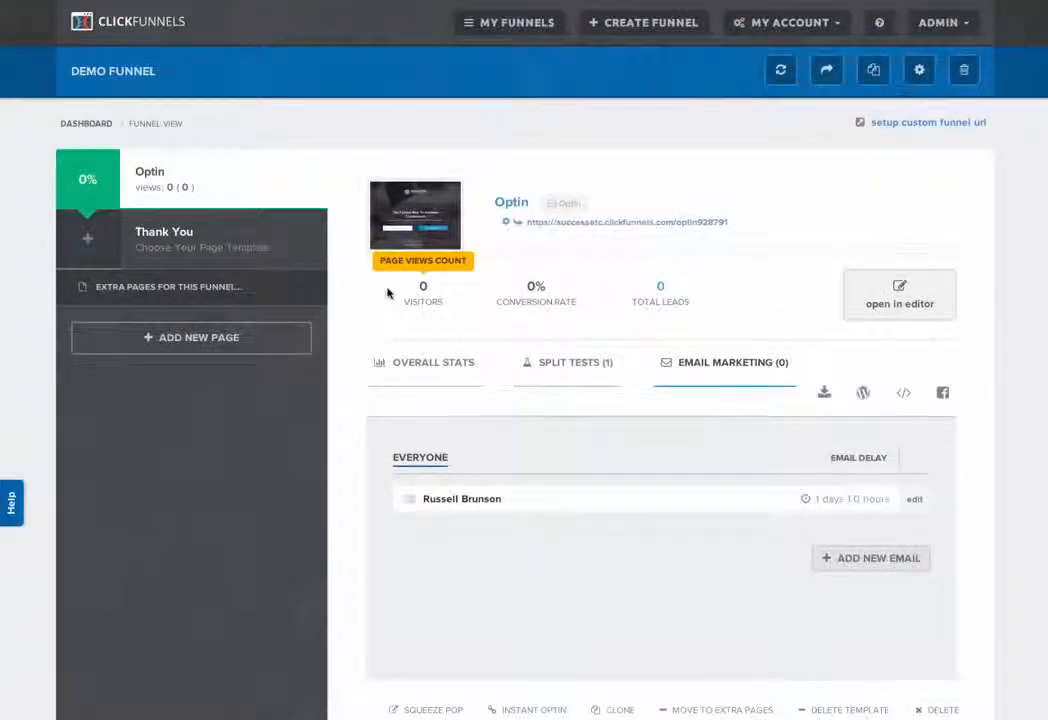
click(215, 240)
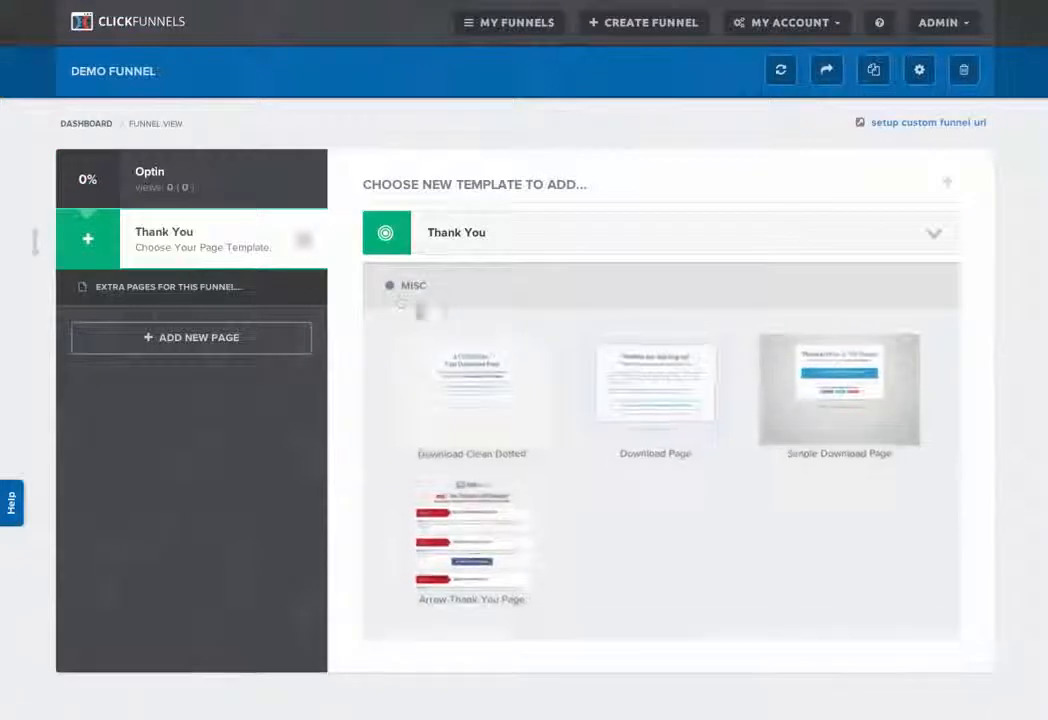
mouse_move(662, 404)
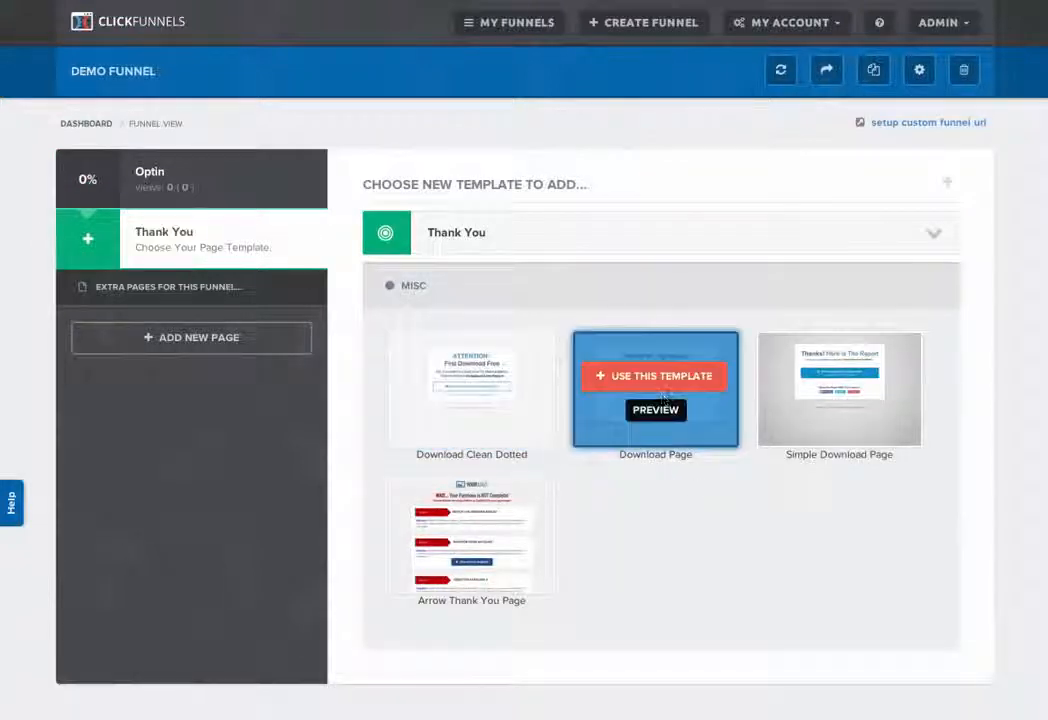
click(657, 376)
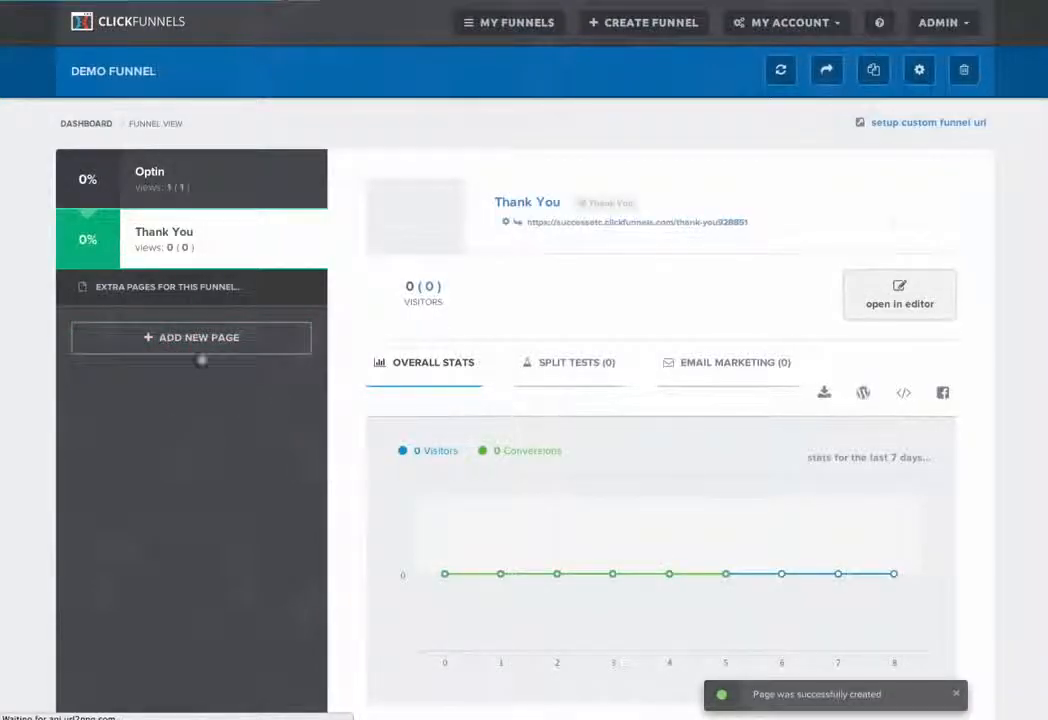
Step: Add a new page named "Bridge Page" to the funnel
click(193, 346)
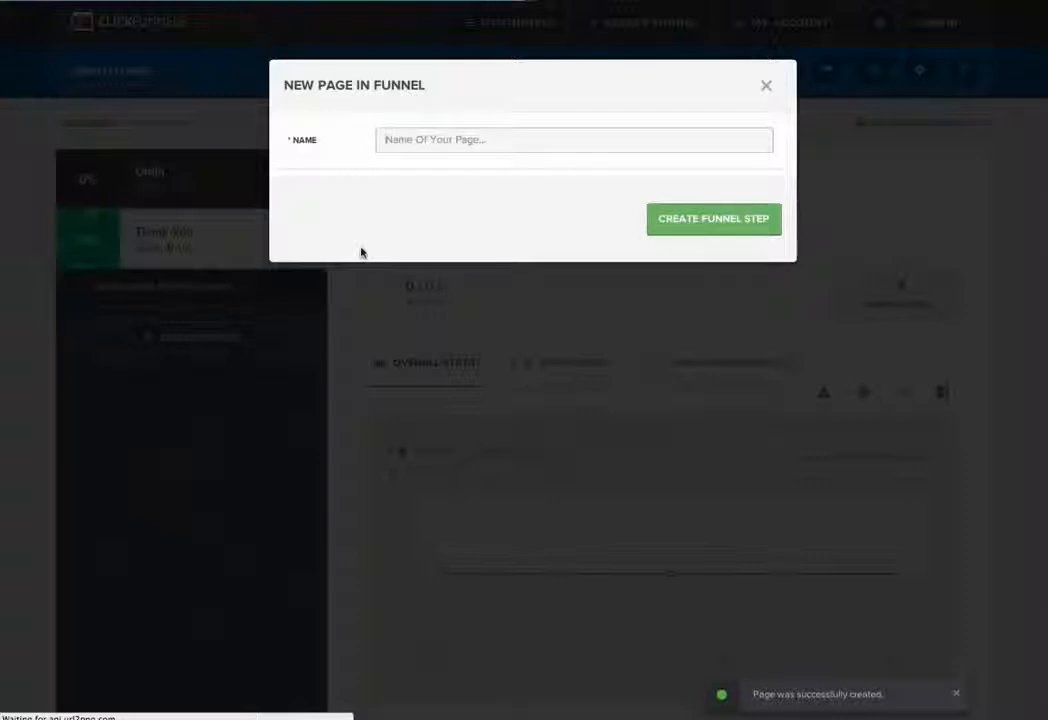
text(Bri)
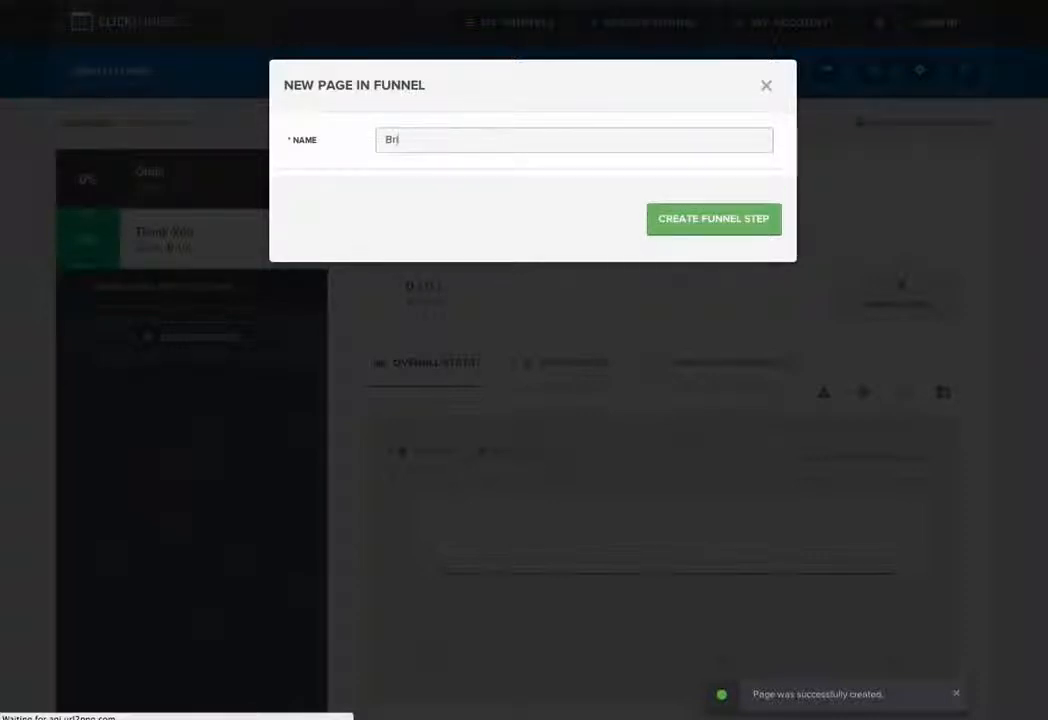
text(gdg)
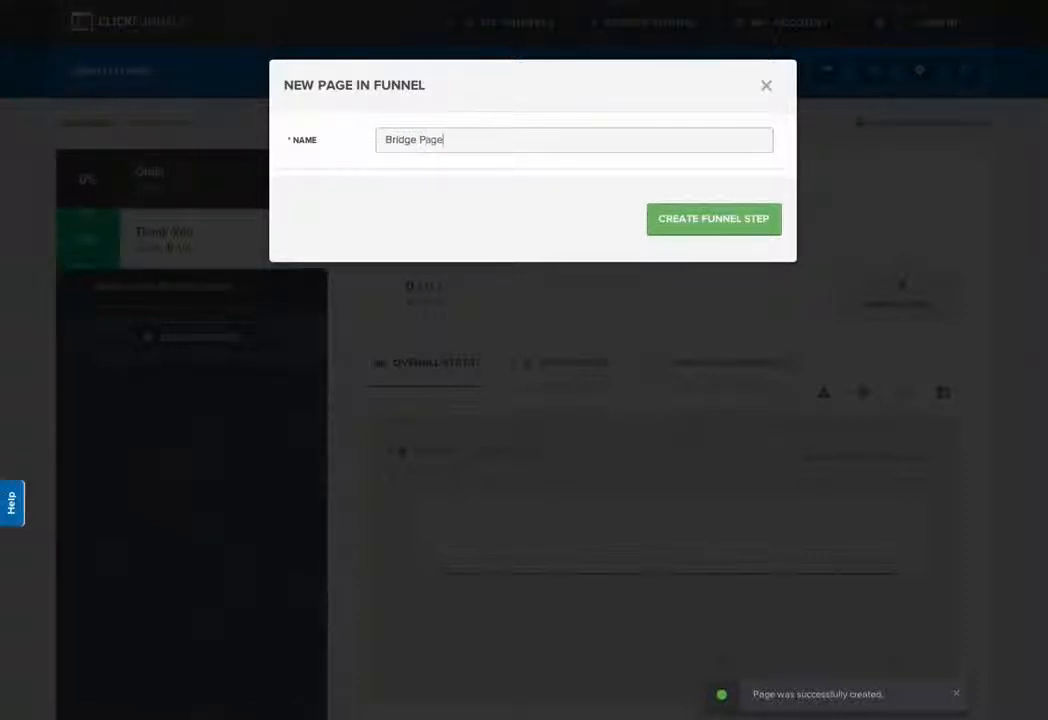
text(e Page)
click(716, 225)
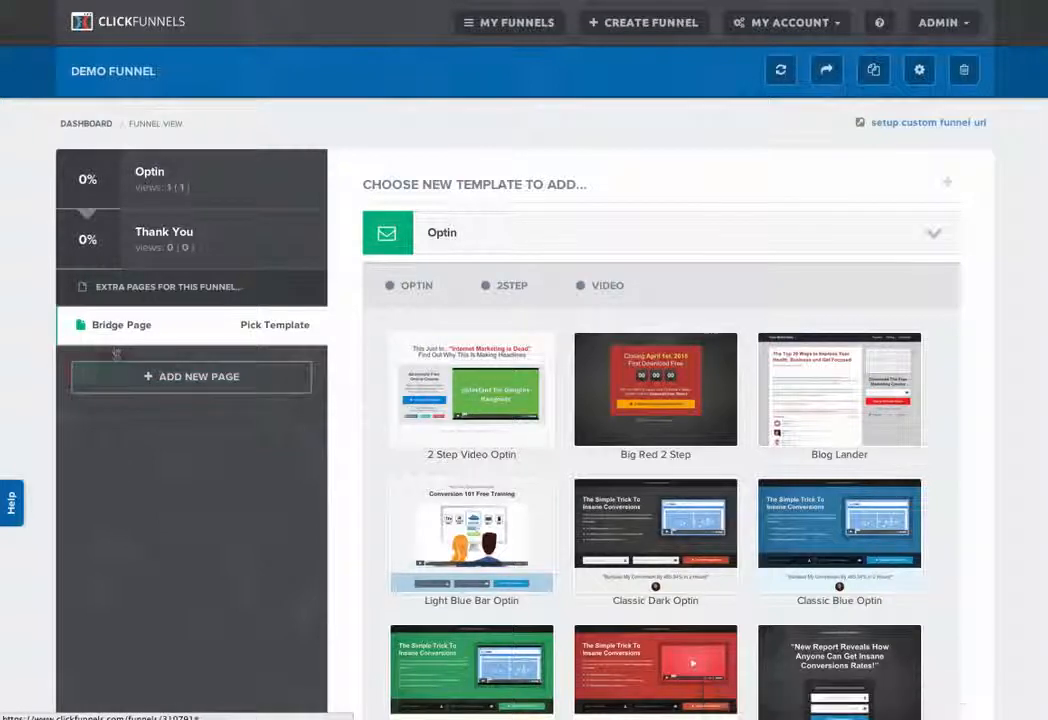
Step: Switch the Bridge Page's template category to Sales and accept the category change
scroll(381, 345, down, 1)
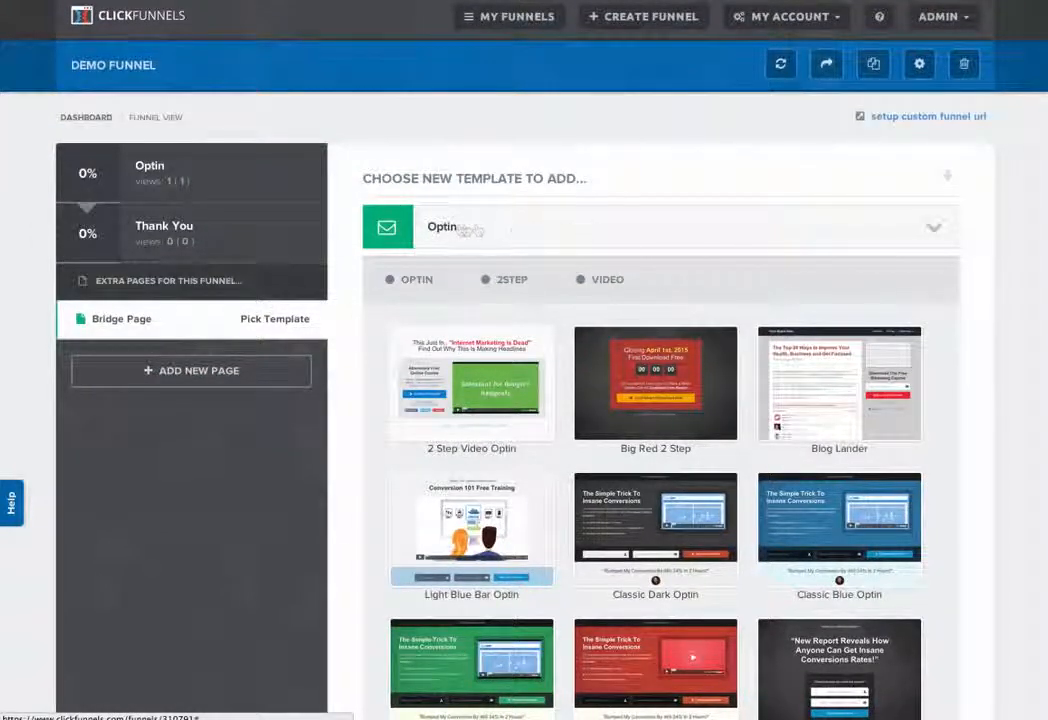
click(932, 237)
scroll(755, 332, down, 1)
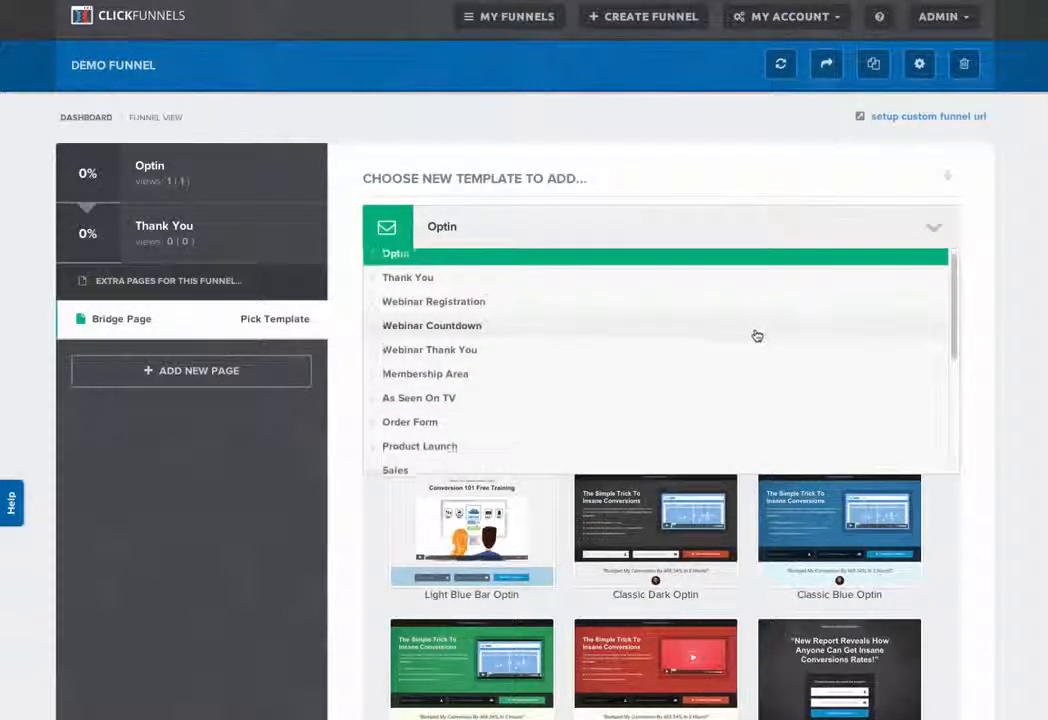
scroll(718, 358, down, 3)
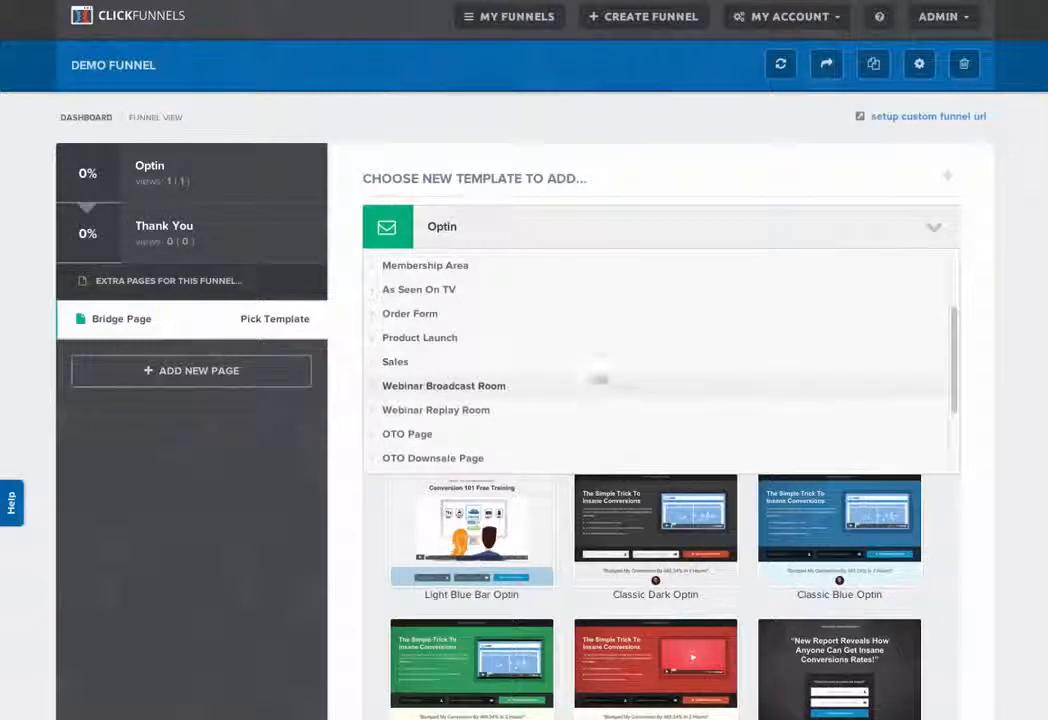
click(399, 364)
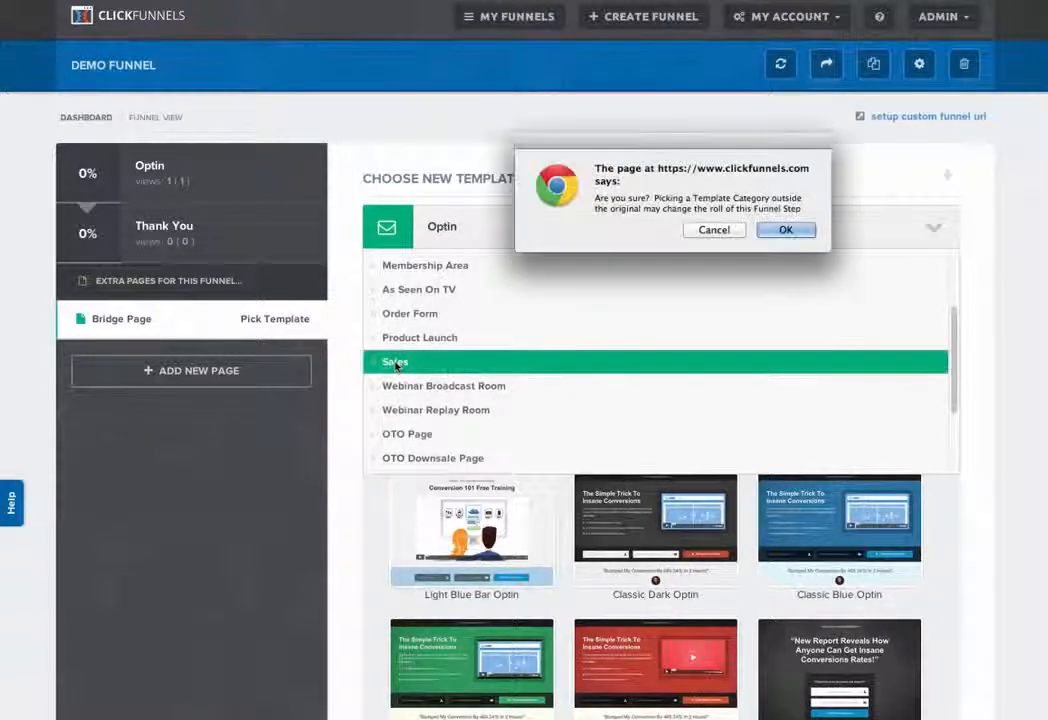
click(790, 229)
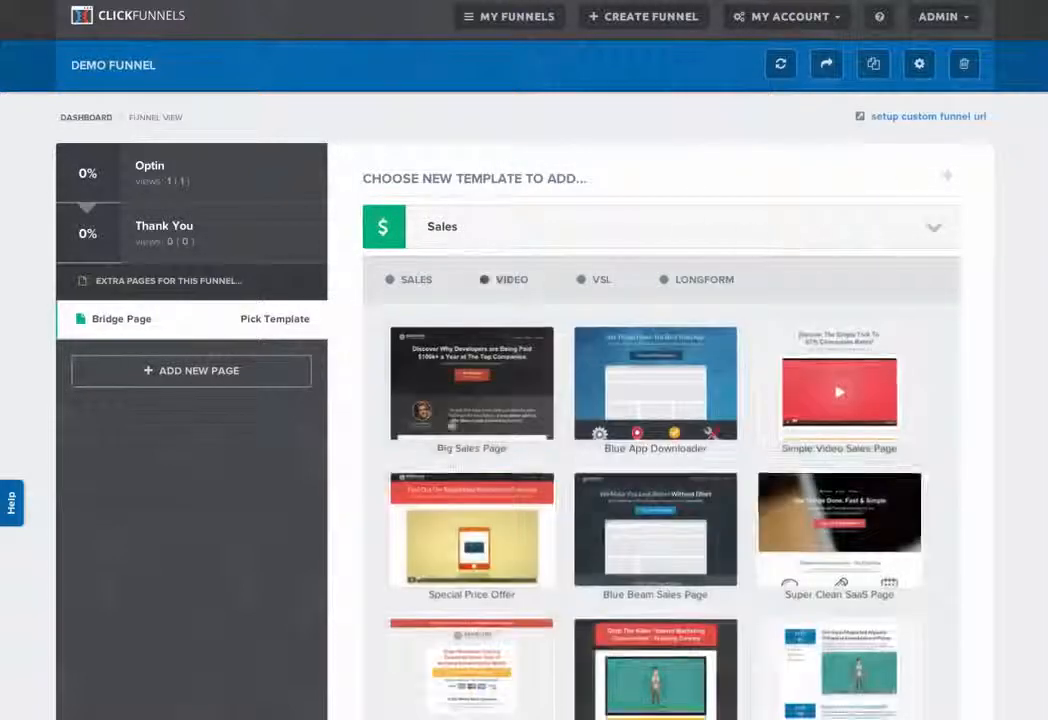
Step: Browse the Sales templates and apply the Blue App Downloader template to the Bridge Page
scroll(1035, 481, down, 1)
scroll(1035, 481, down, 4)
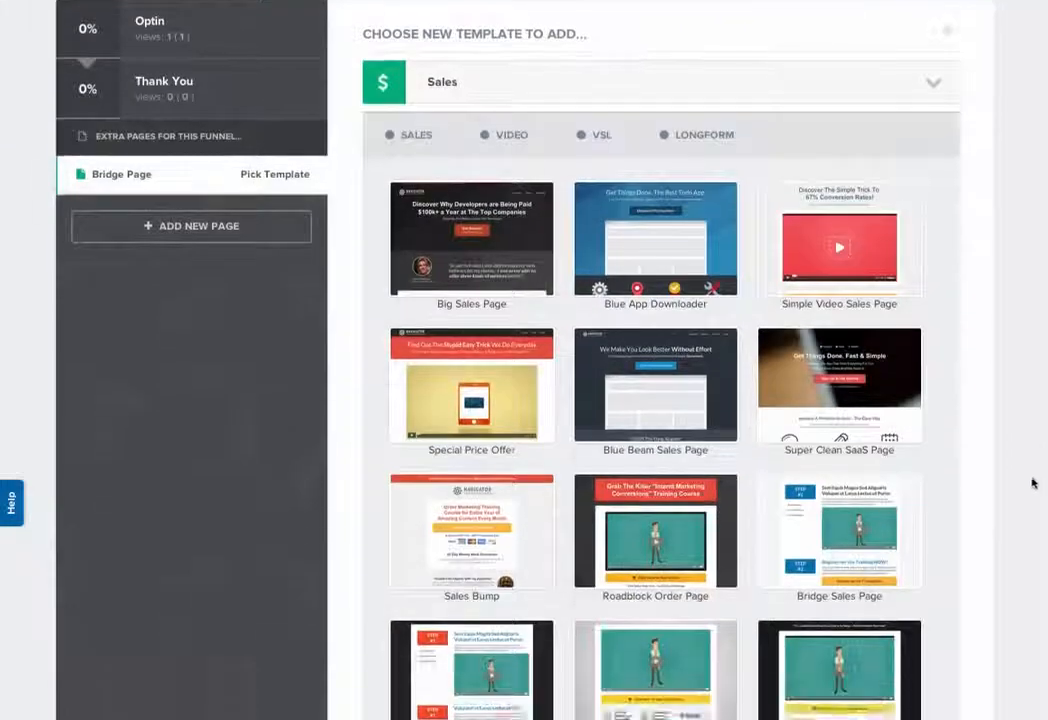
scroll(1032, 484, up, 3)
scroll(1032, 484, up, 2)
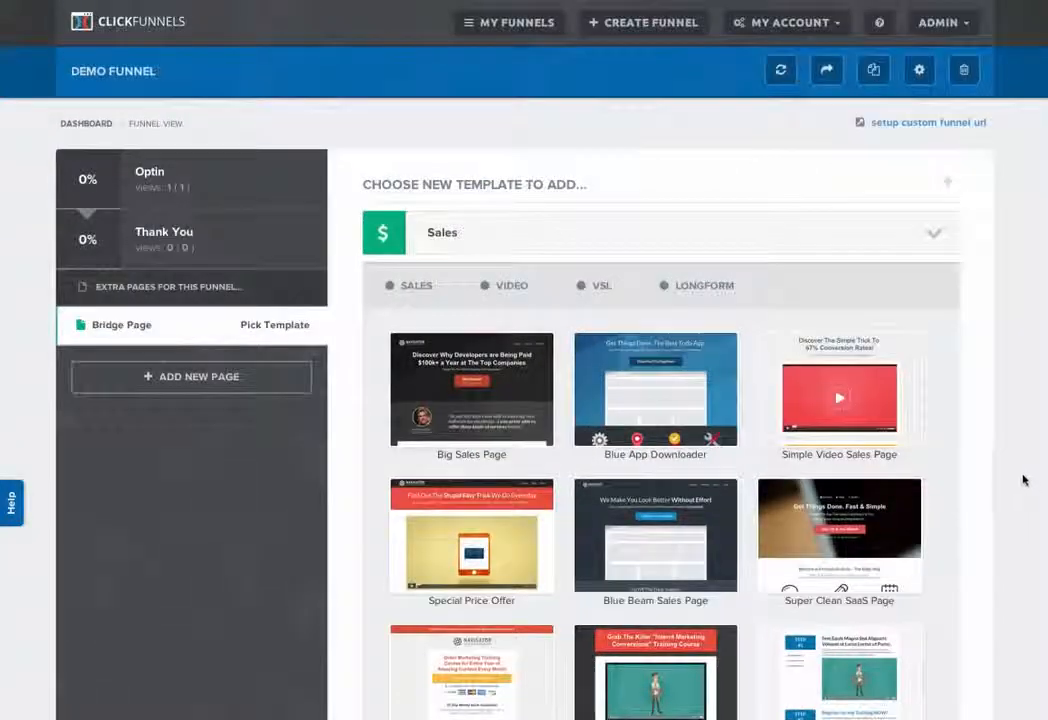
click(684, 381)
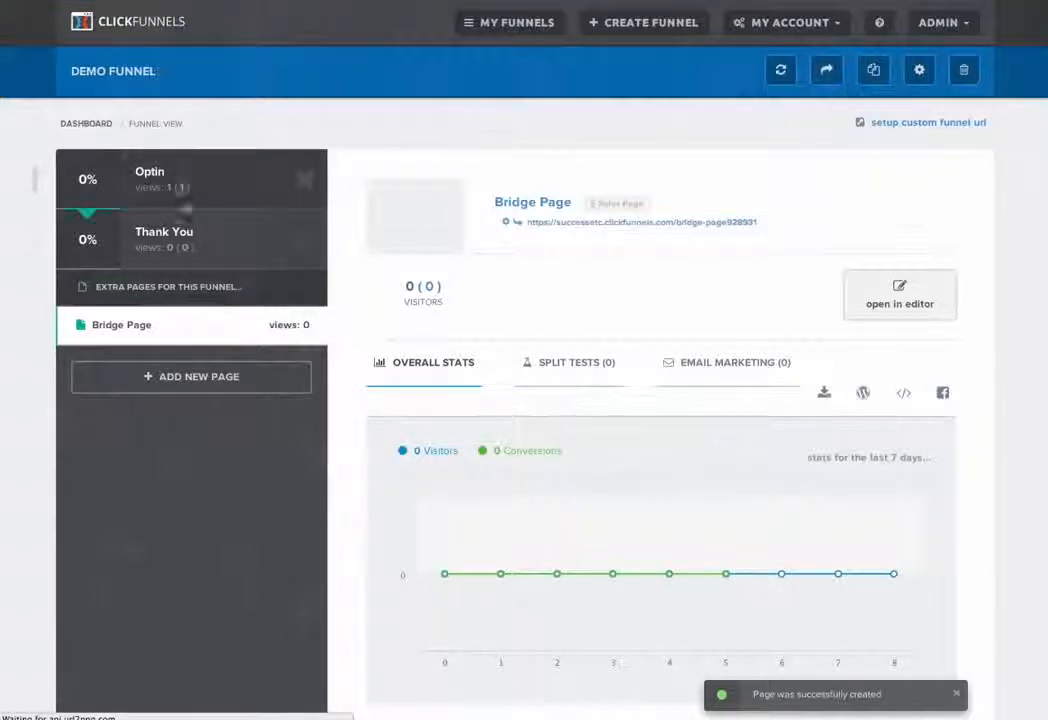
Step: Add the Bridge Page to the main funnel sequence and move it between Optin and Thank You, accepting the stats reset
scroll(341, 407, down, 2)
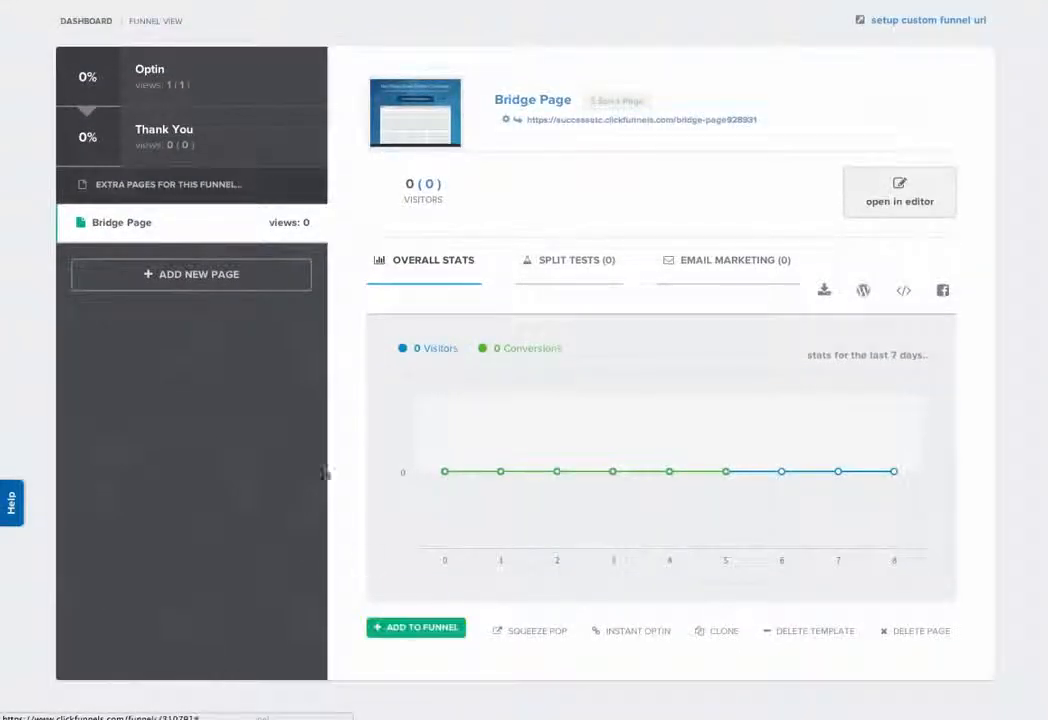
click(154, 227)
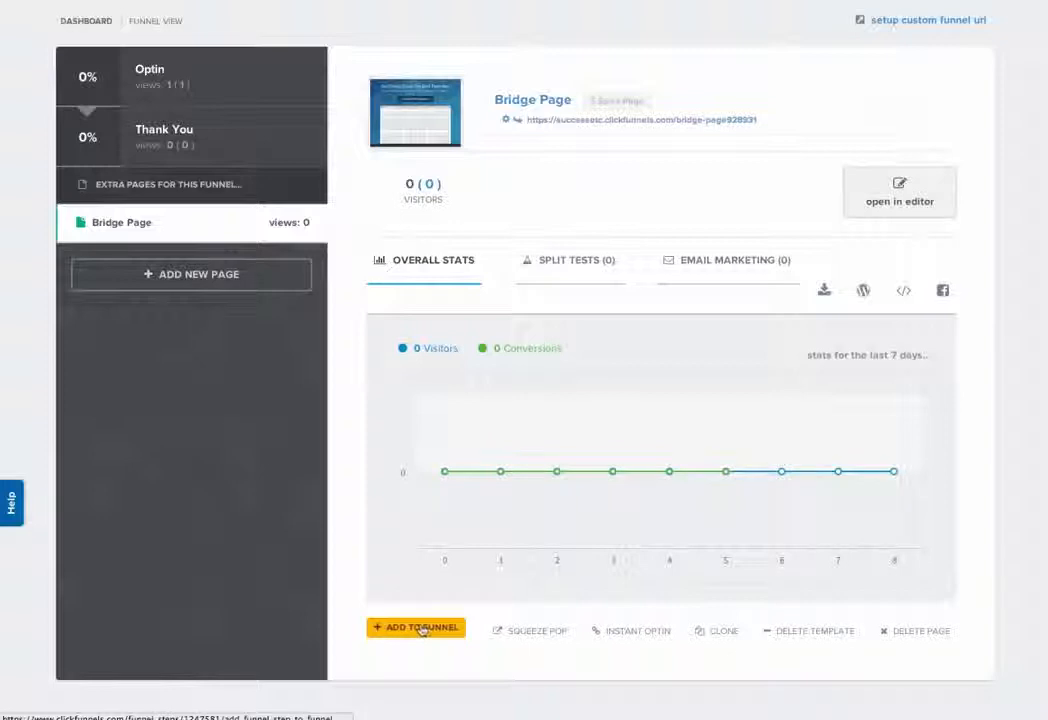
click(416, 627)
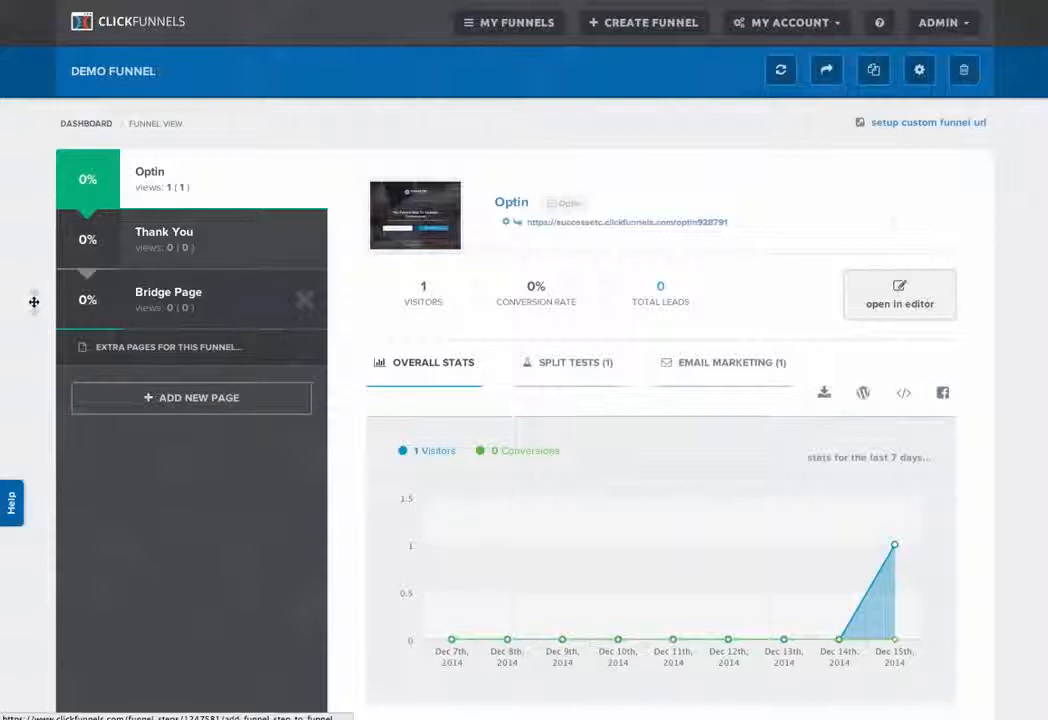
drag(36, 302, 37, 240)
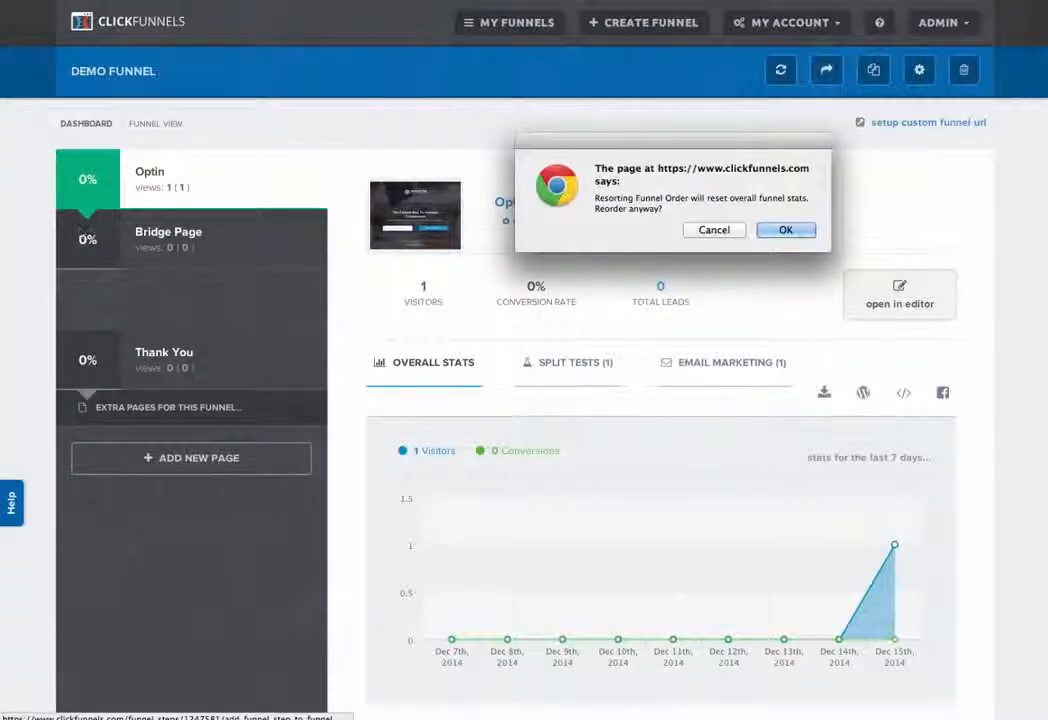
click(786, 231)
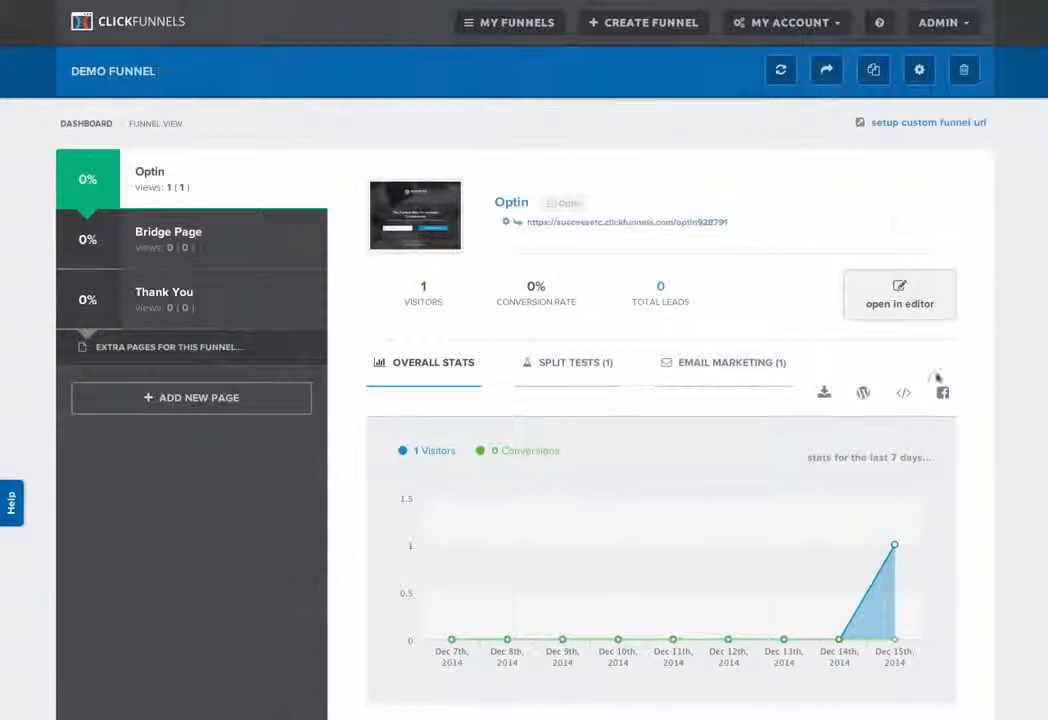
Step: Create a new Sales Funnel named "order demo" with the group tag "demo"
click(628, 24)
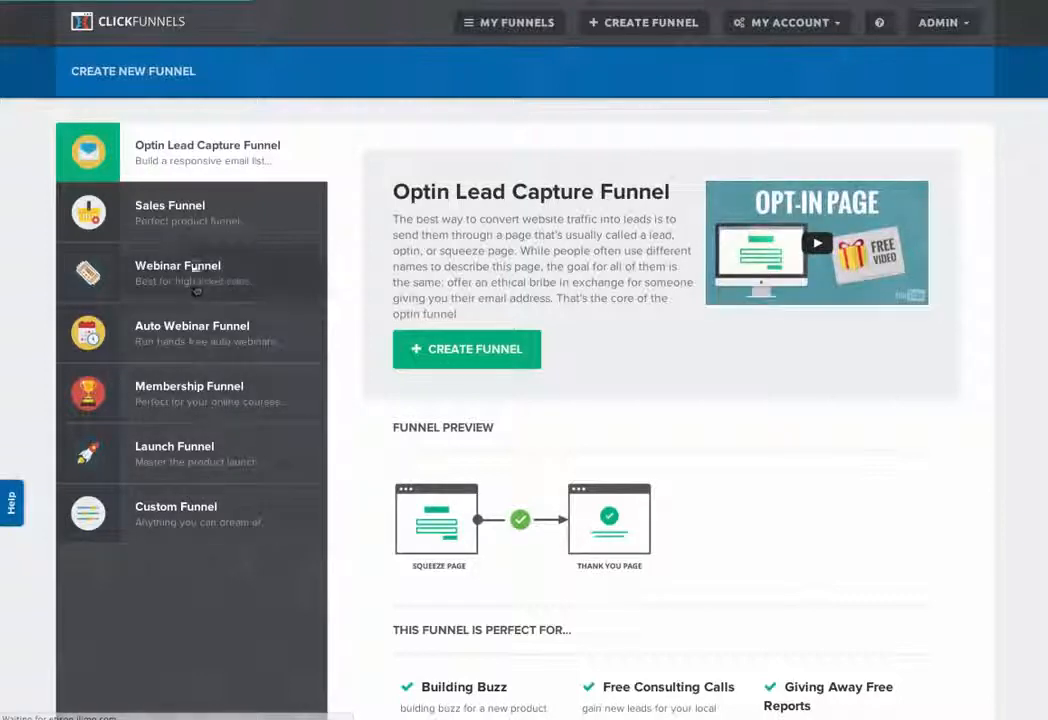
click(200, 212)
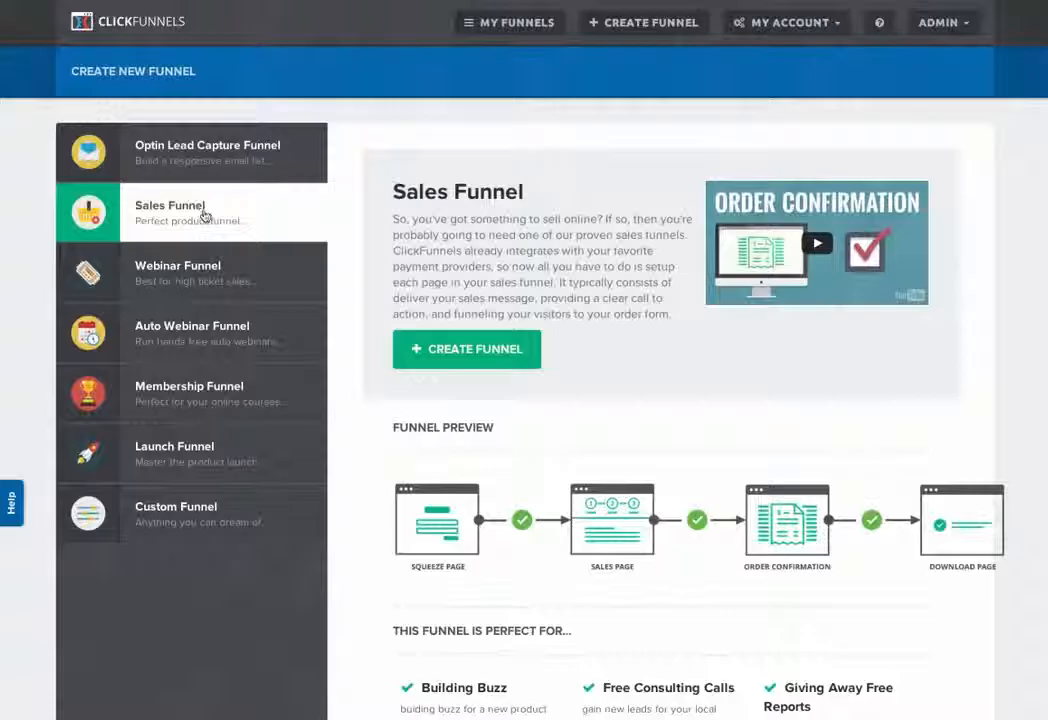
click(466, 357)
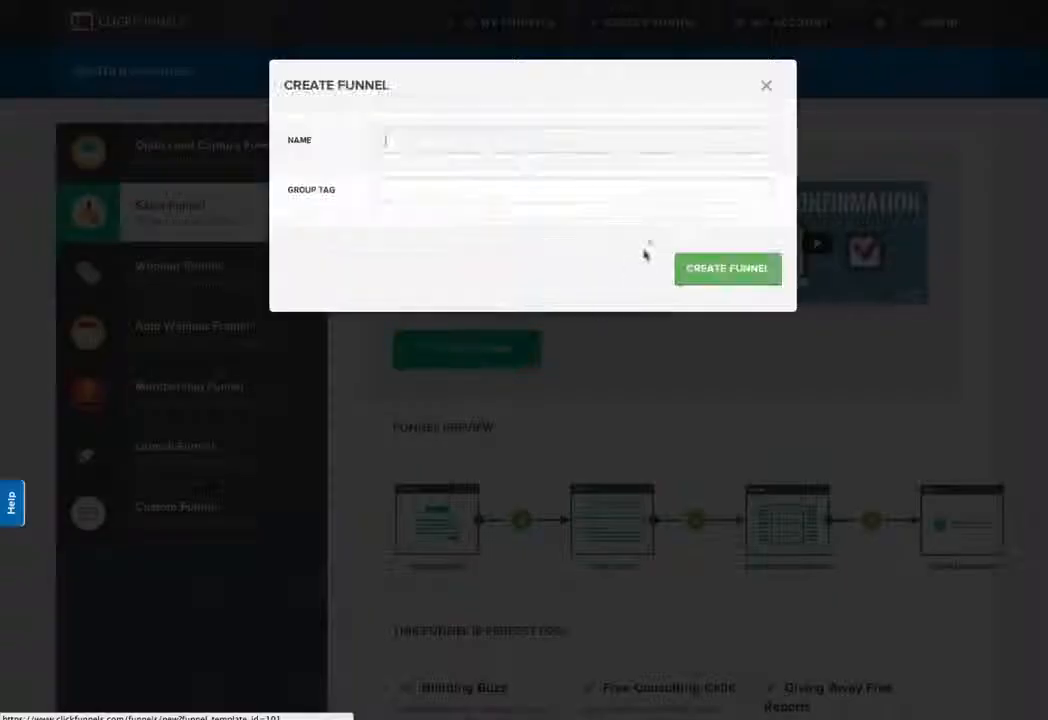
text(order c)
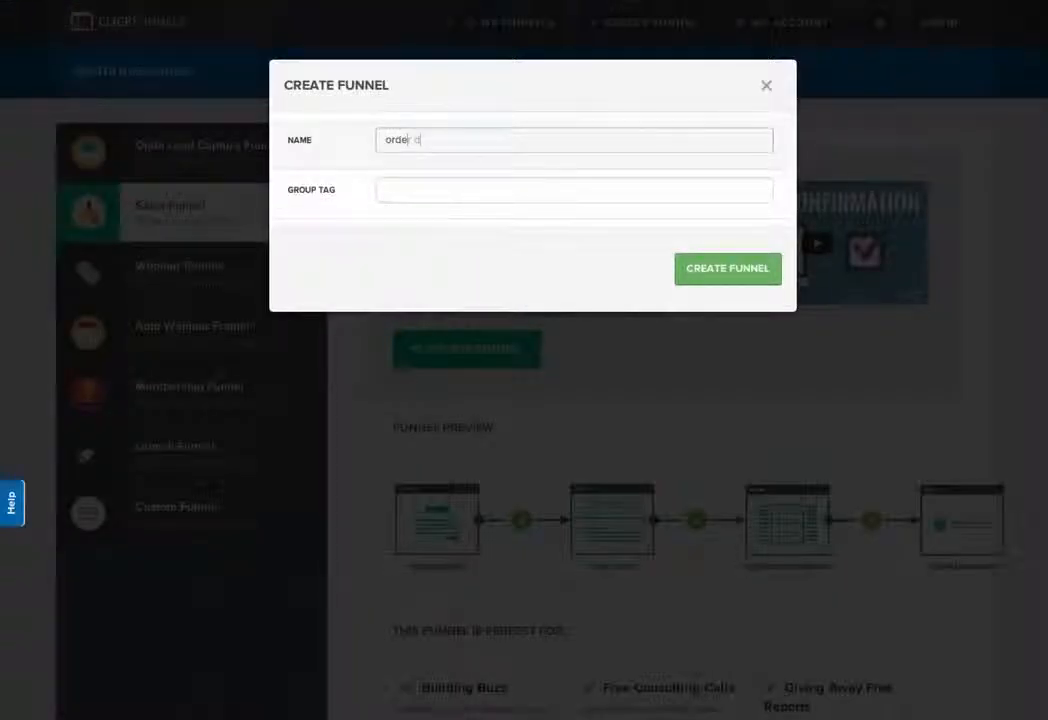
text(d)
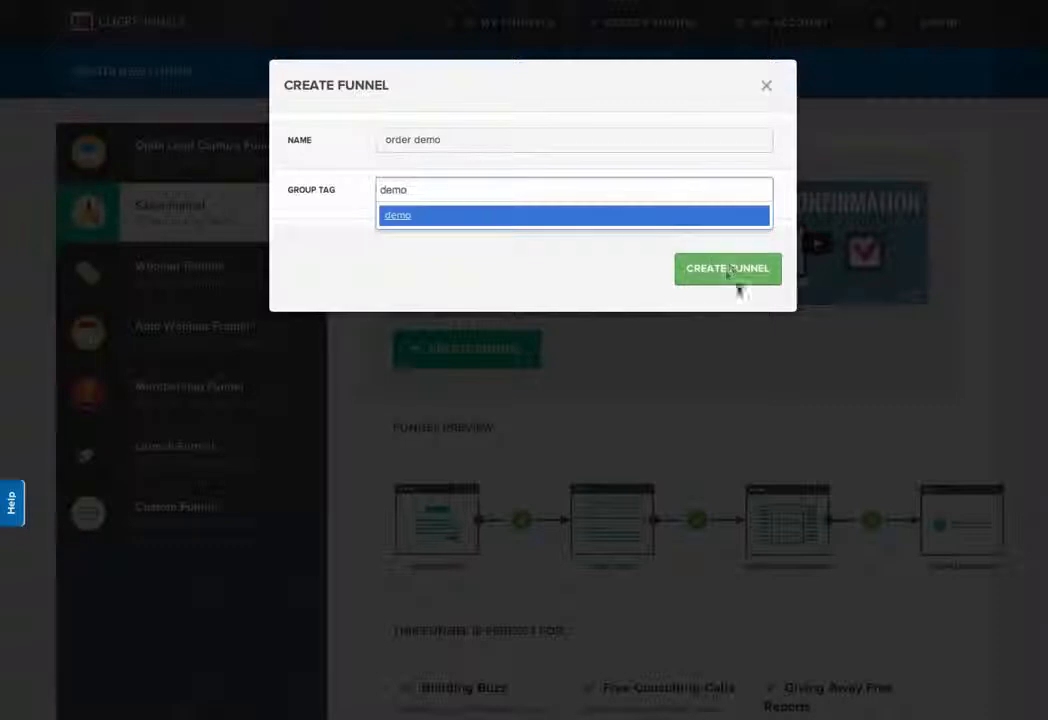
text(emo)
key(Return)
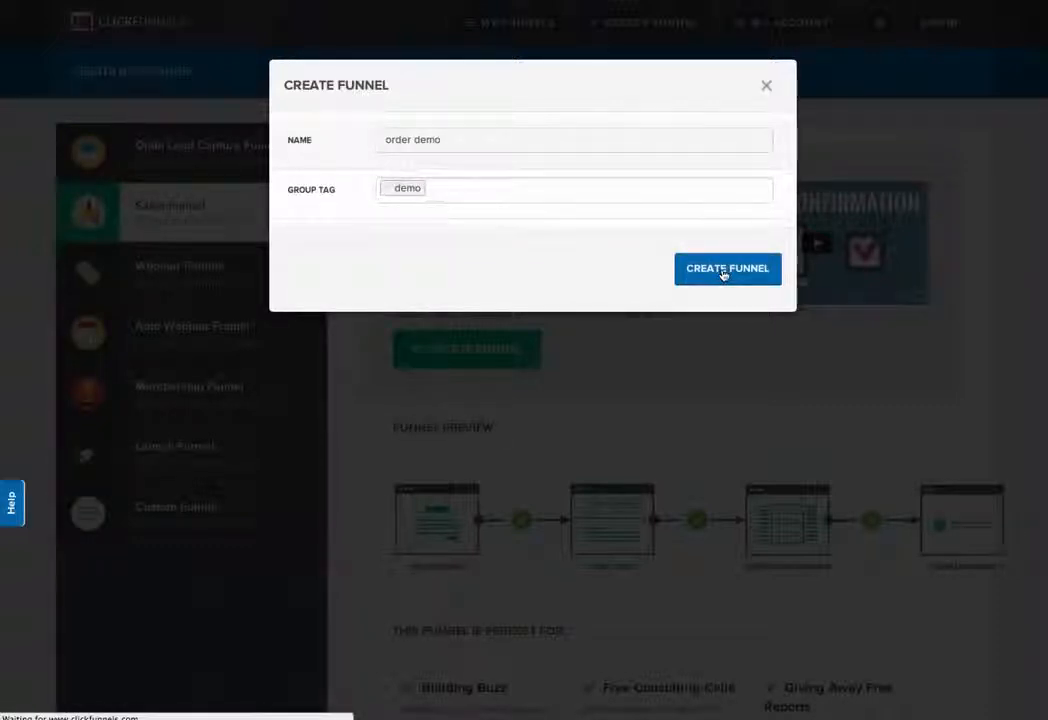
click(724, 273)
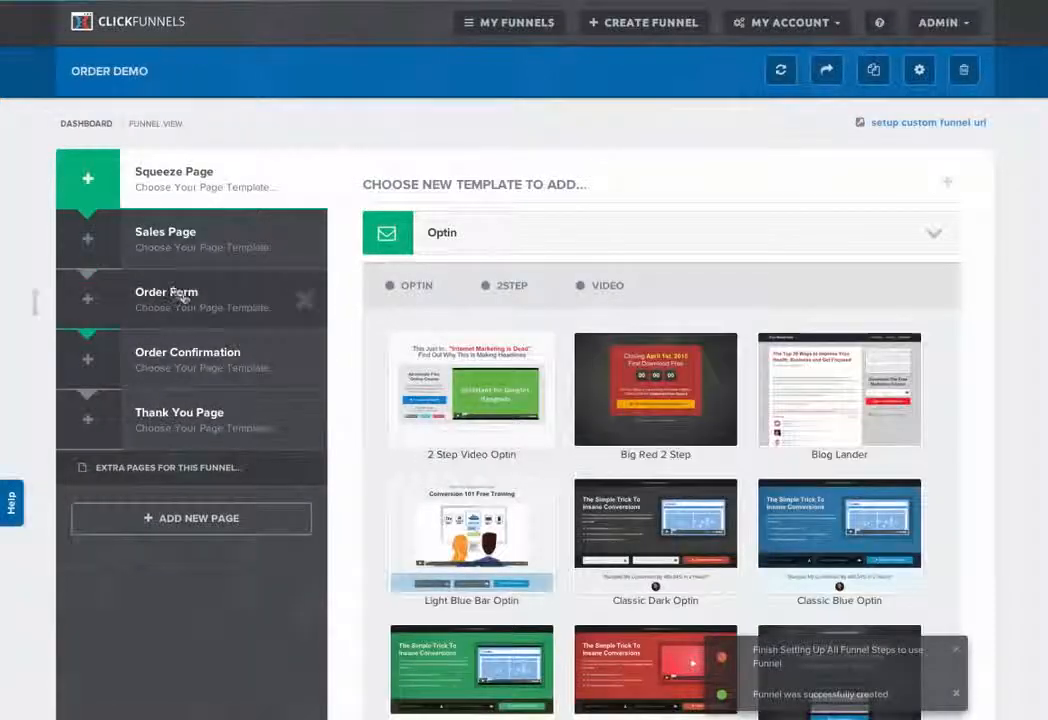
Step: Apply the Skinny Order Form template to the funnel's Order Form page
click(180, 297)
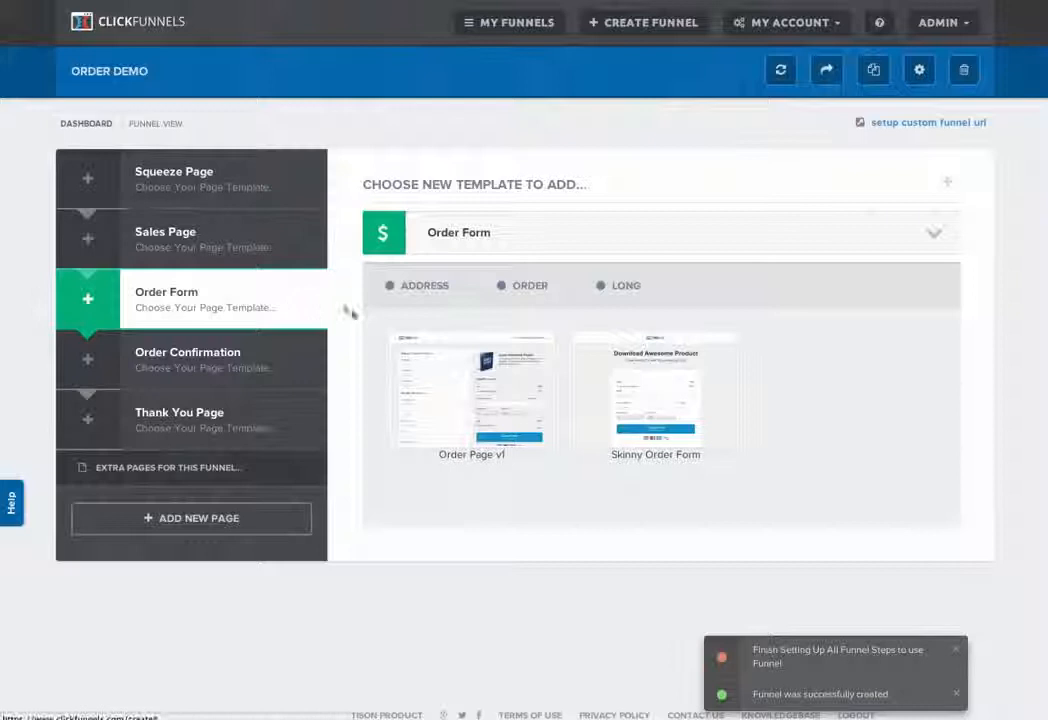
click(651, 377)
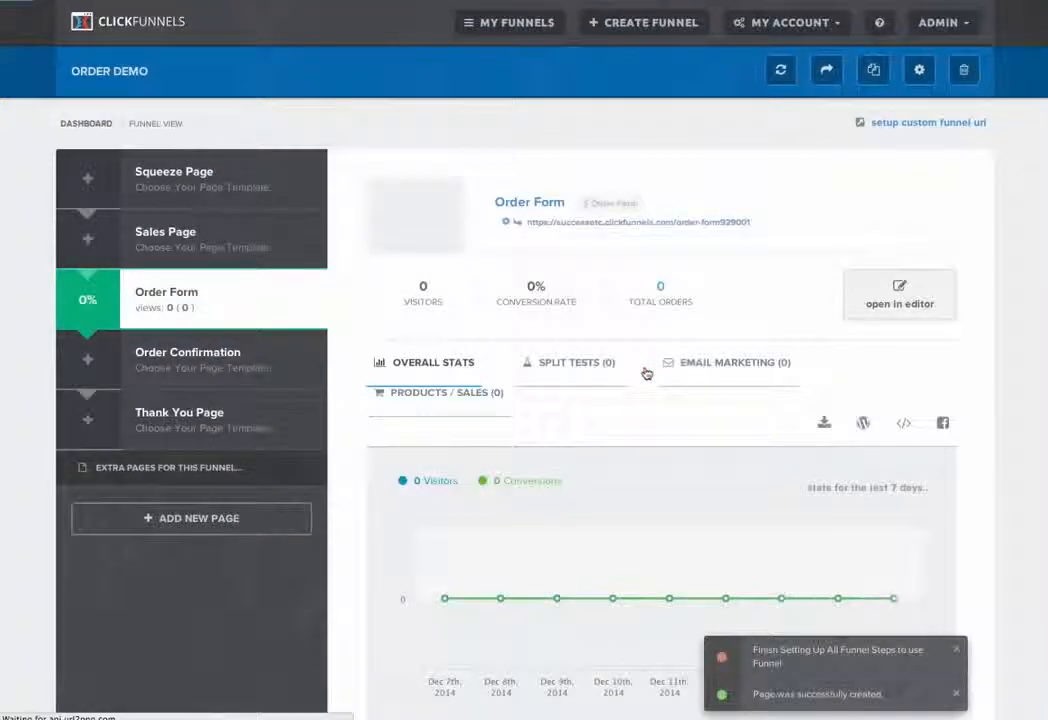
Step: Examine the new product settings of the Order Form page, including the billing integration options, and close them without saving
click(466, 398)
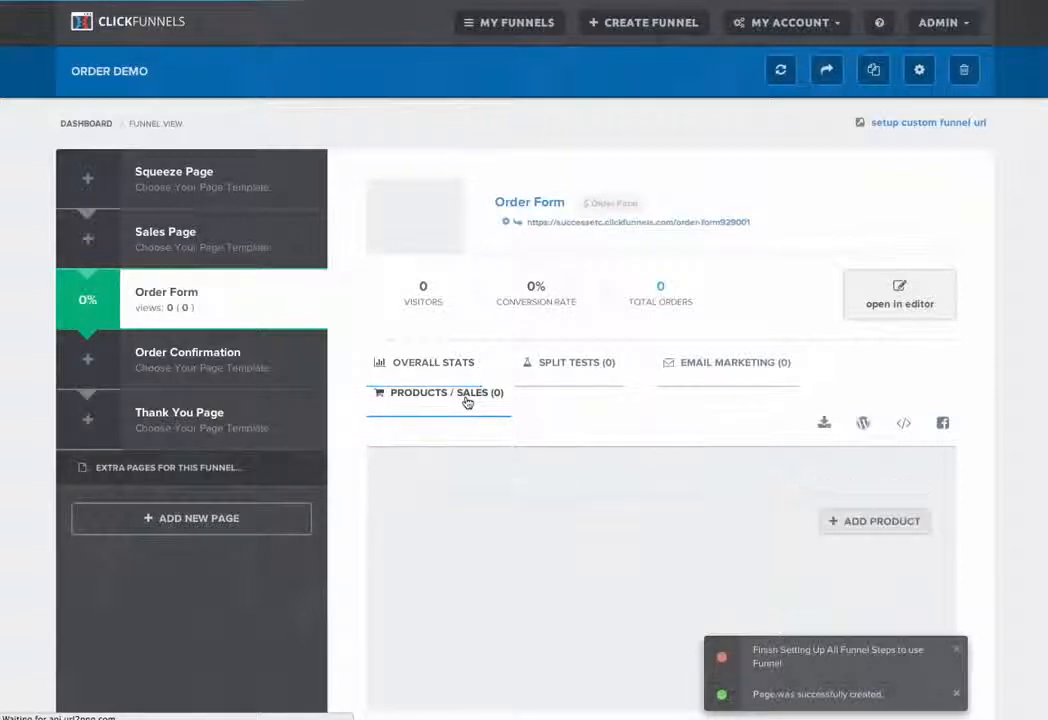
click(875, 522)
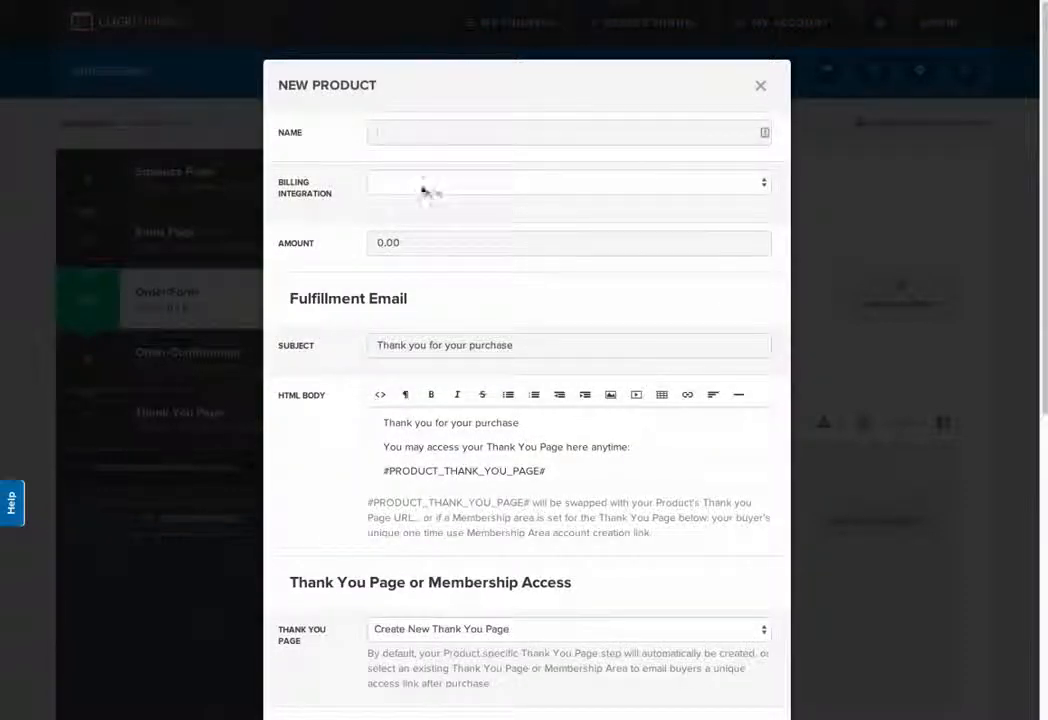
click(425, 190)
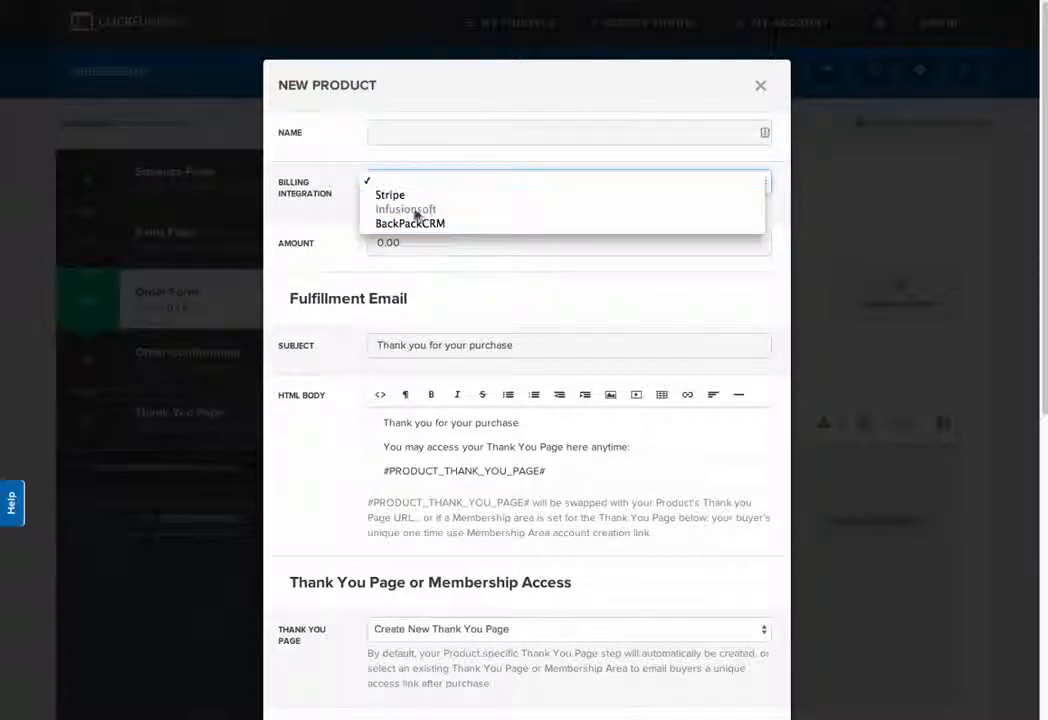
click(348, 206)
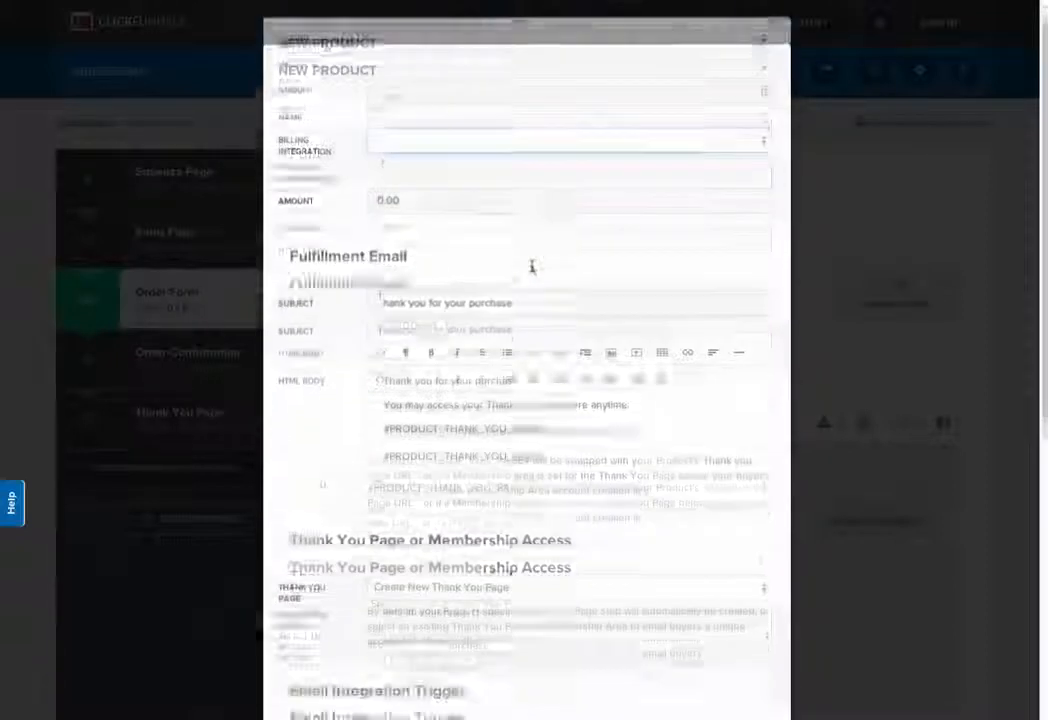
click(760, 88)
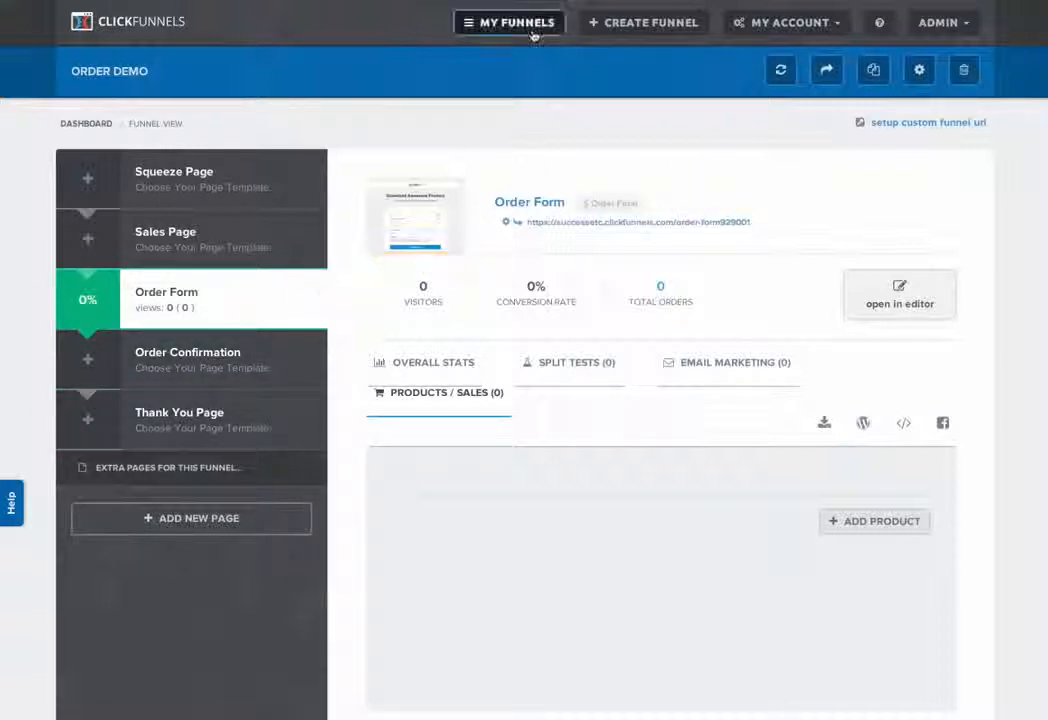
Step: Create a new Membership Funnel named "membership demo" with the group tag "demo"
click(651, 30)
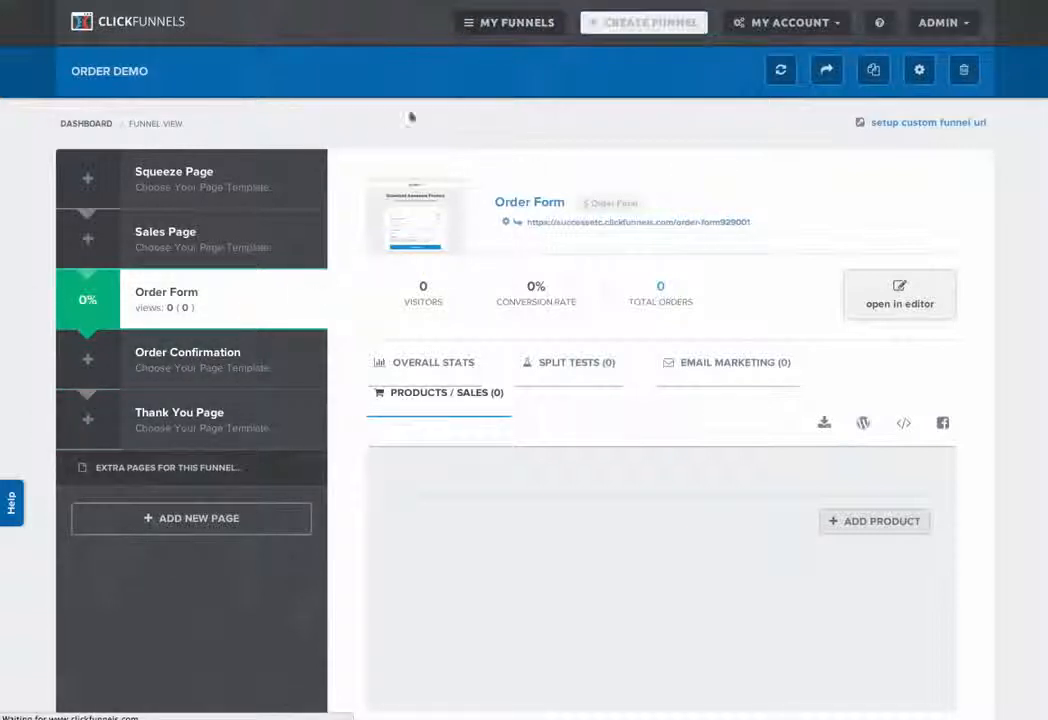
click(460, 356)
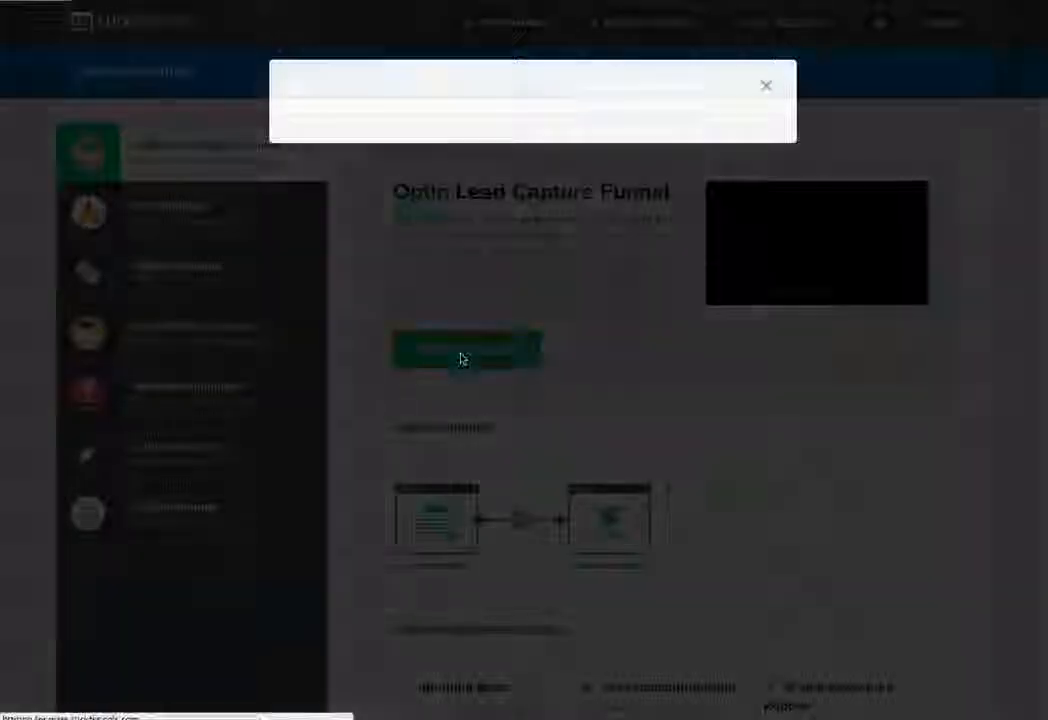
click(763, 85)
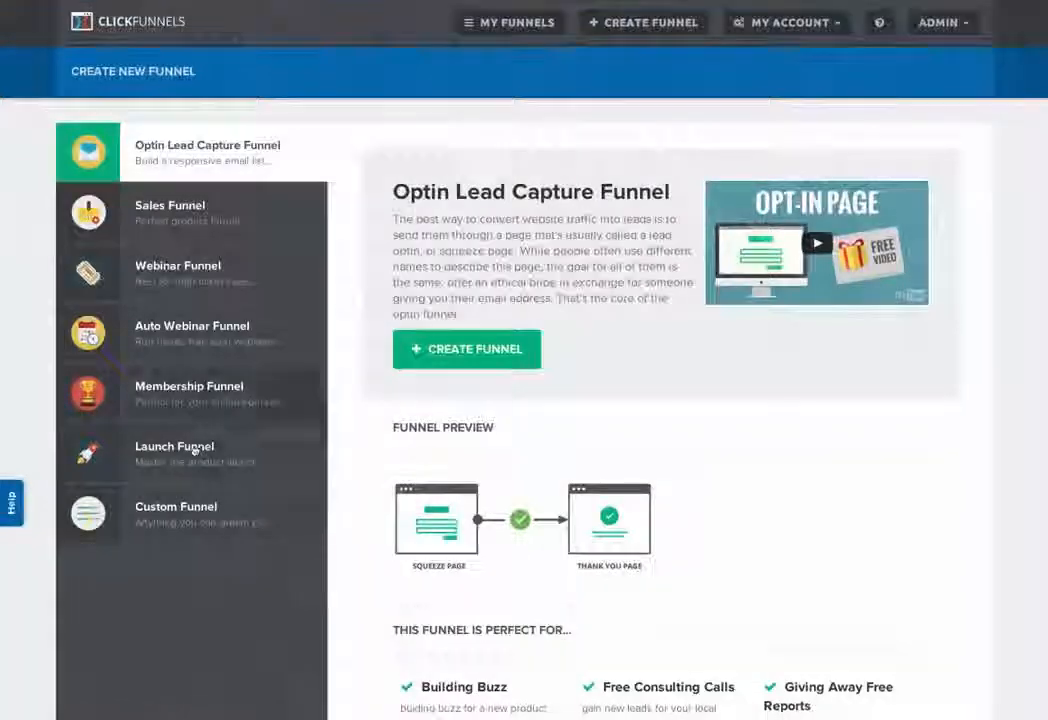
click(194, 402)
click(459, 335)
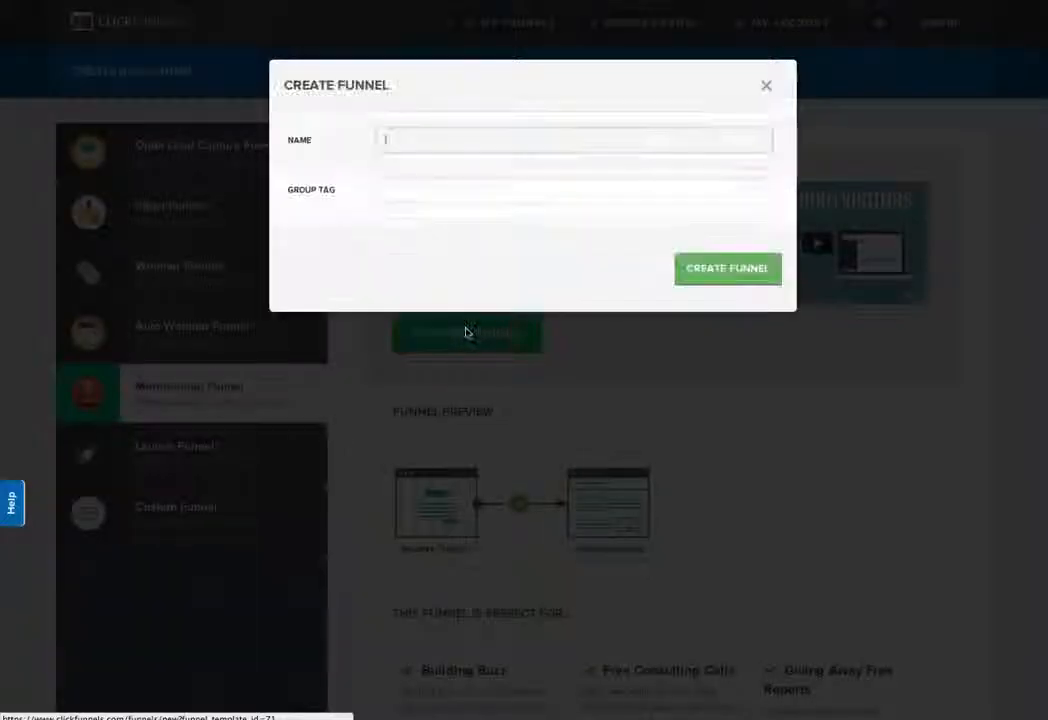
click(496, 140)
text(membership demo)
key(Tab)
text(demo)
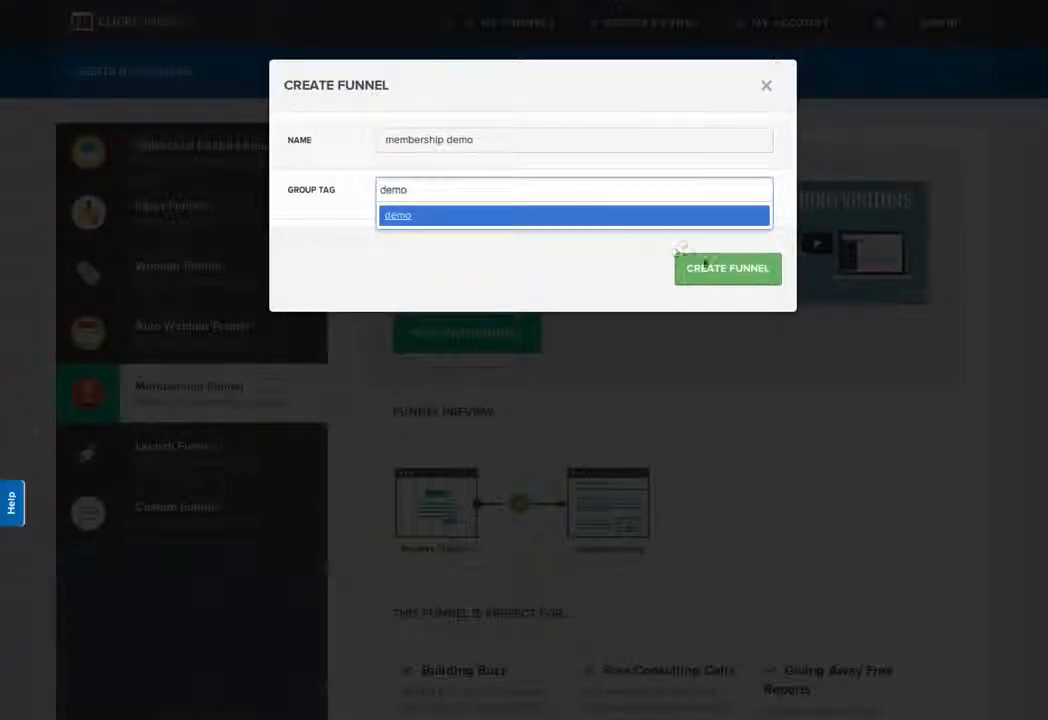
key(Return)
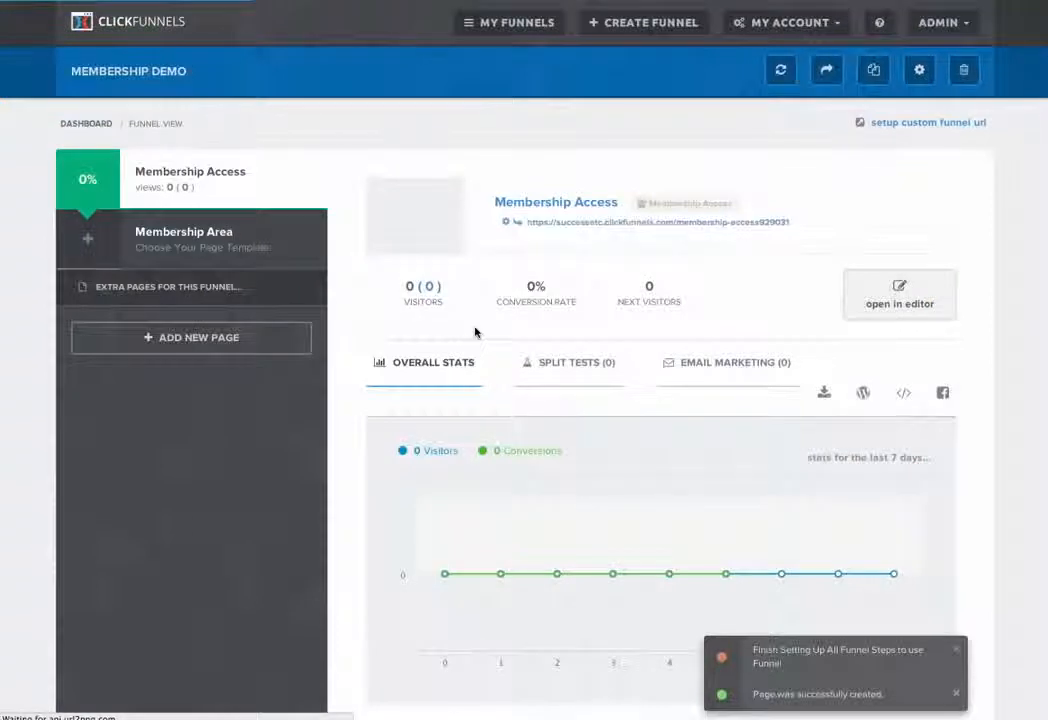
Step: Choose a template for the Membership Area page of the membership funnel
click(200, 246)
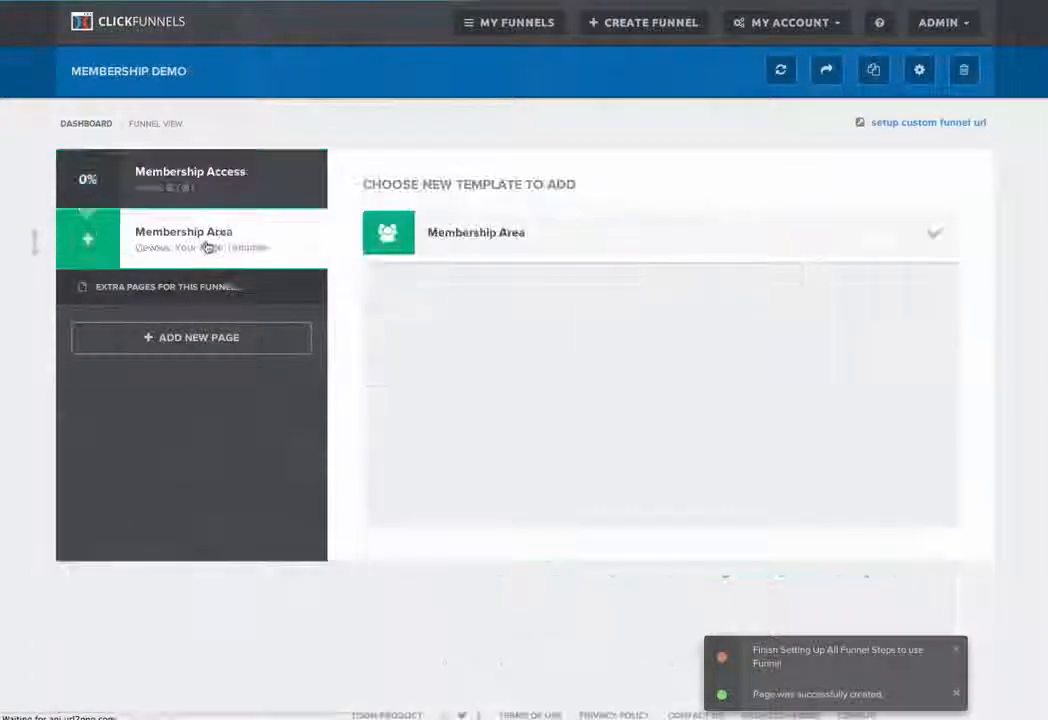
click(650, 478)
mouse_move(678, 421)
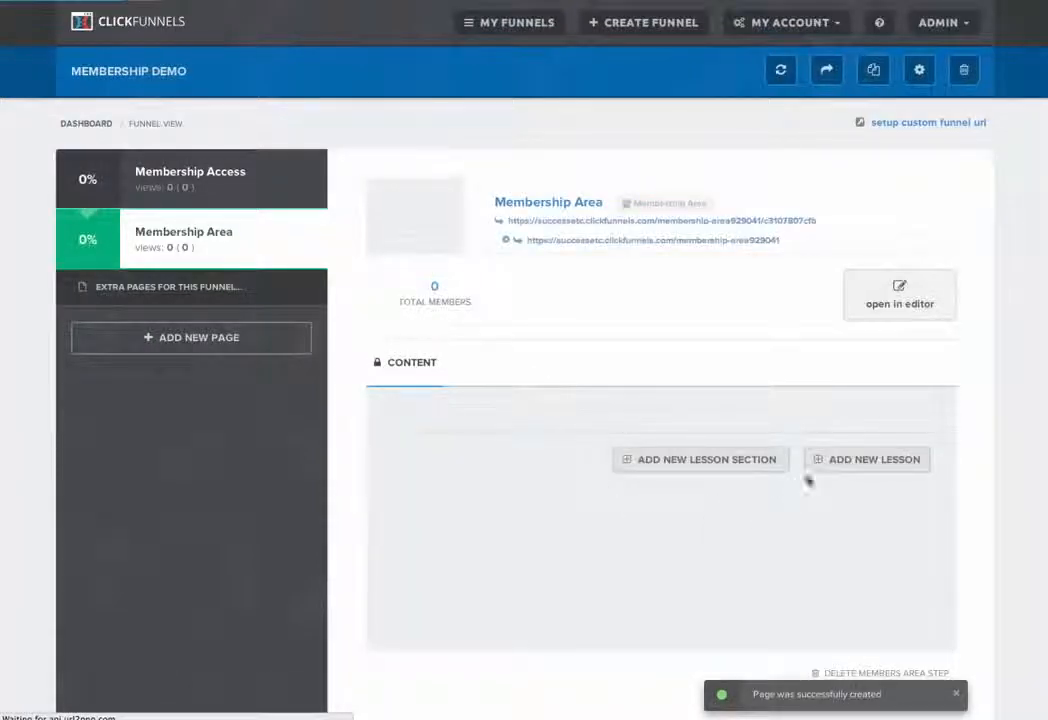
Step: Add two lesson sections named "Module #1" and "Module #2" to the Membership Area, without product requirements
click(741, 462)
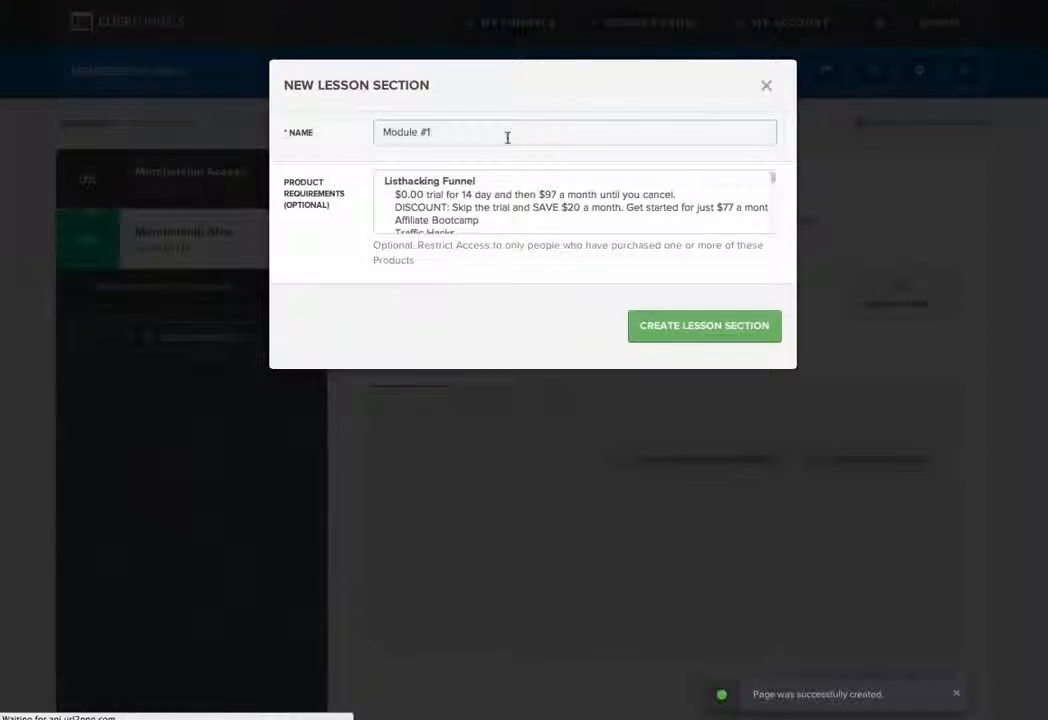
click(690, 326)
click(732, 496)
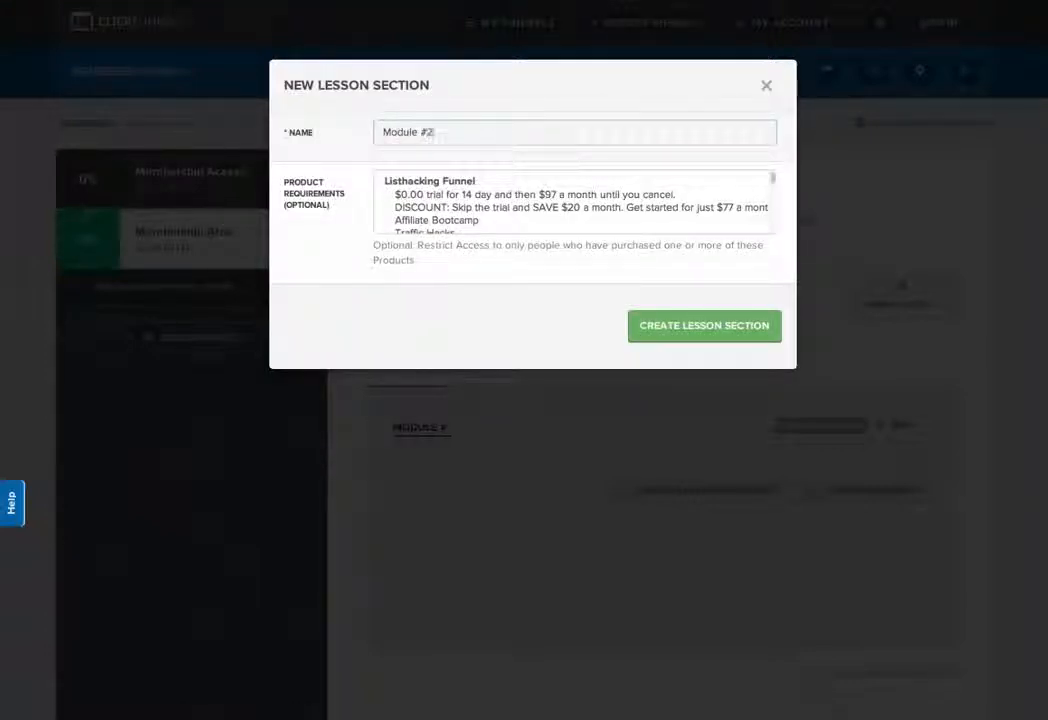
click(662, 325)
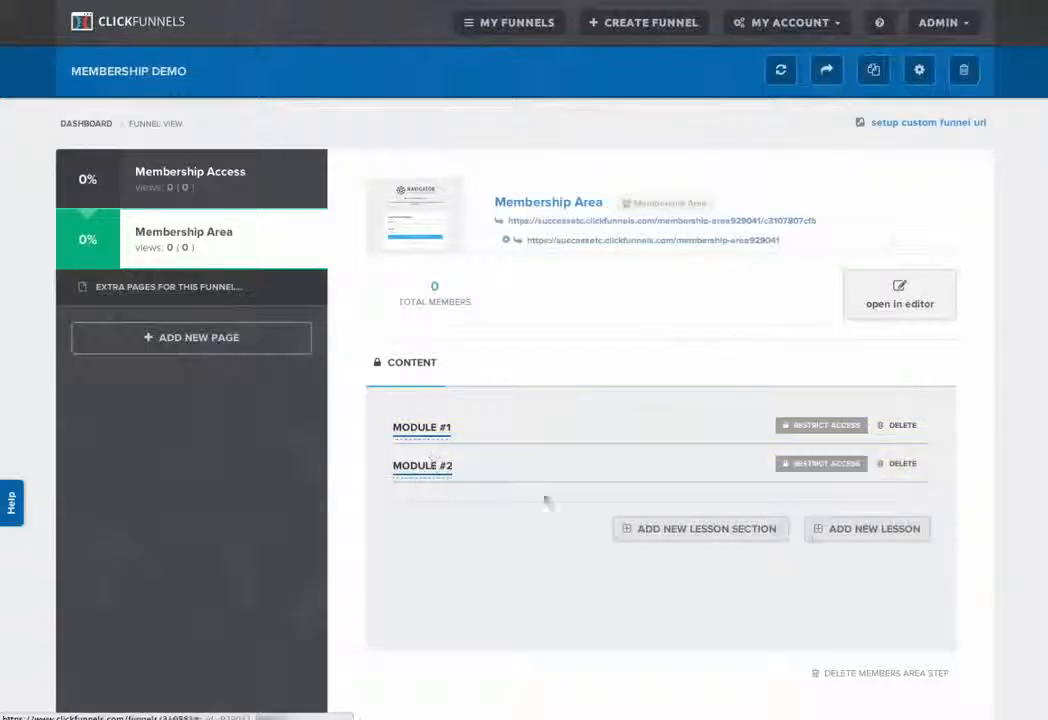
Step: Add a lesson named "Lesson #1" to Module #1 with the Video Lesson template and a drip delay of 0 days
click(868, 529)
click(444, 133)
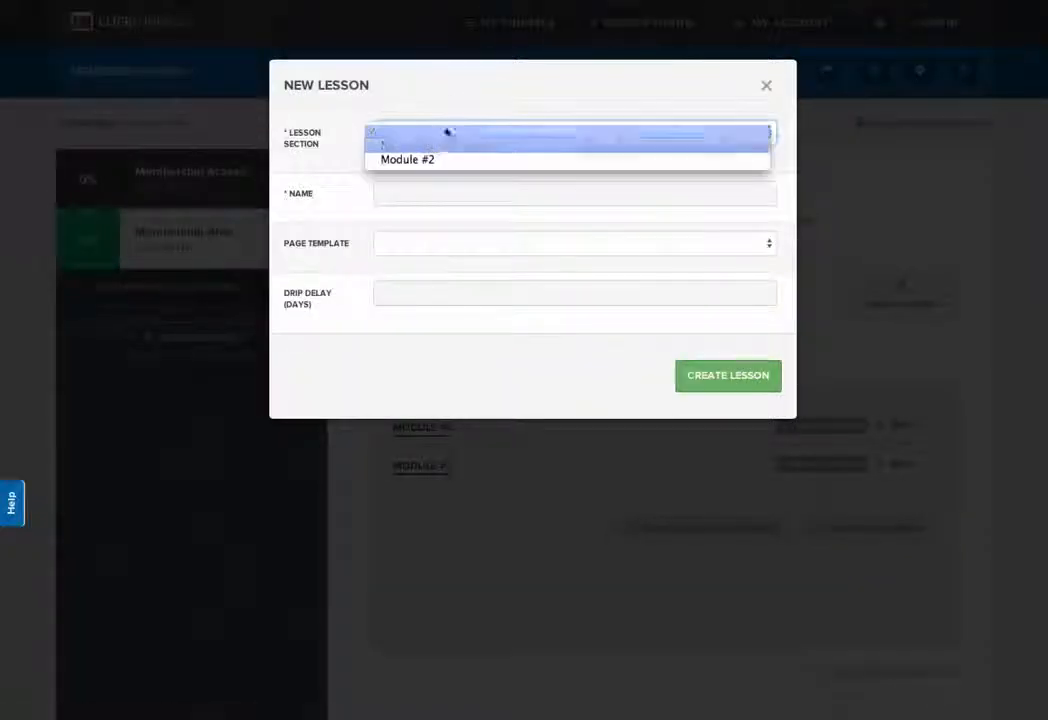
click(440, 146)
click(423, 196)
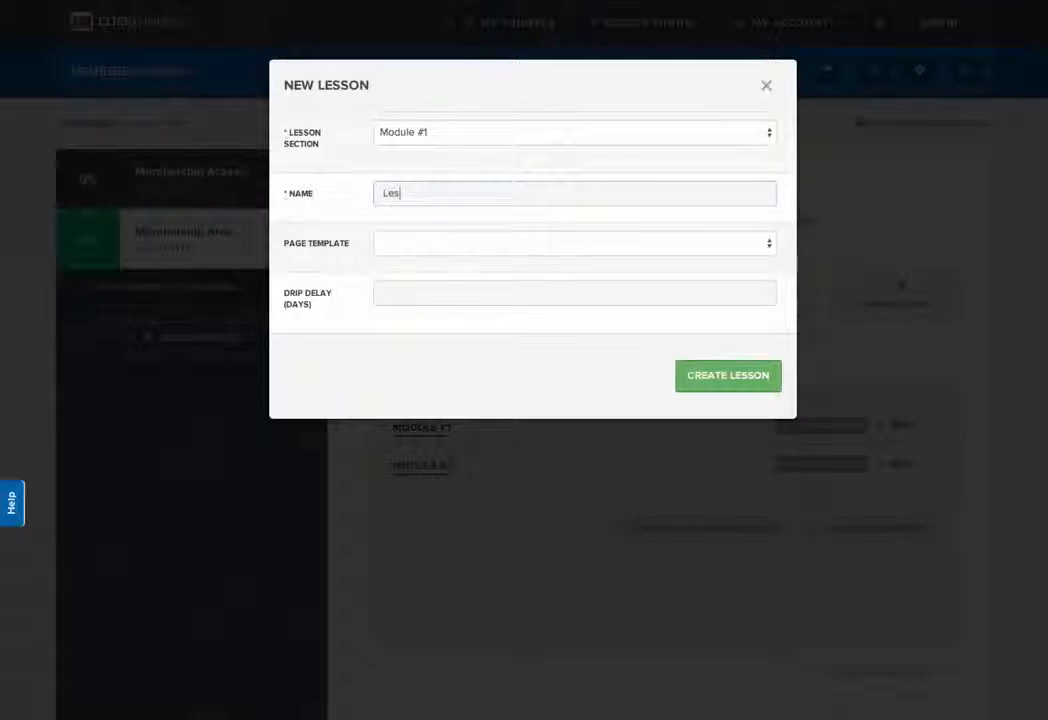
click(428, 246)
click(421, 269)
click(762, 297)
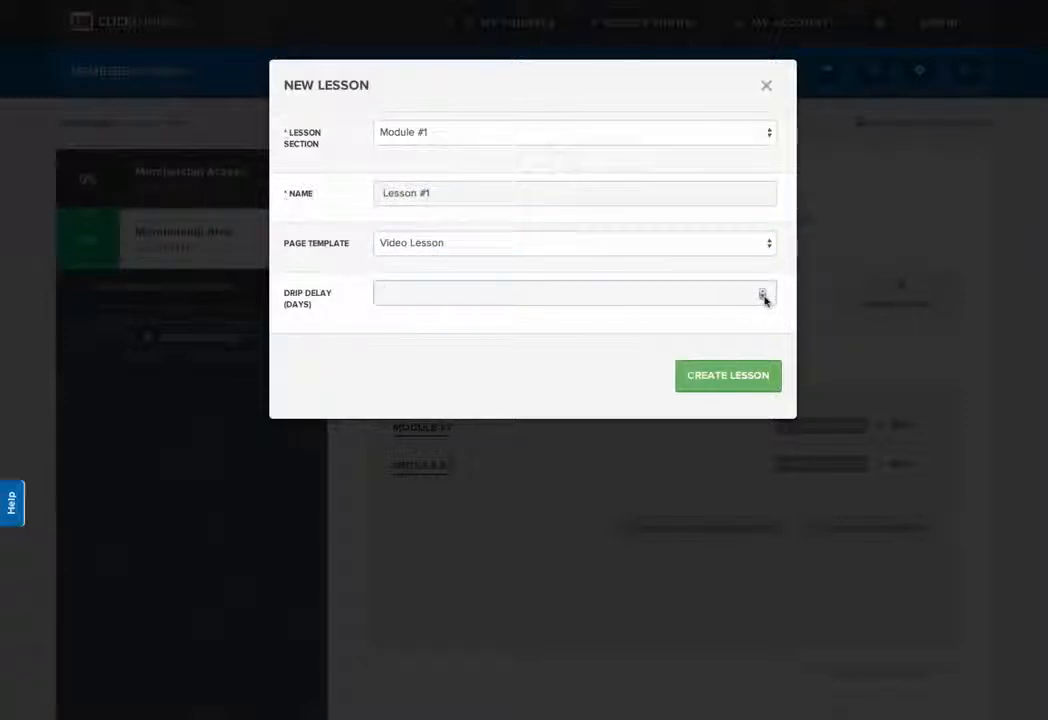
click(727, 375)
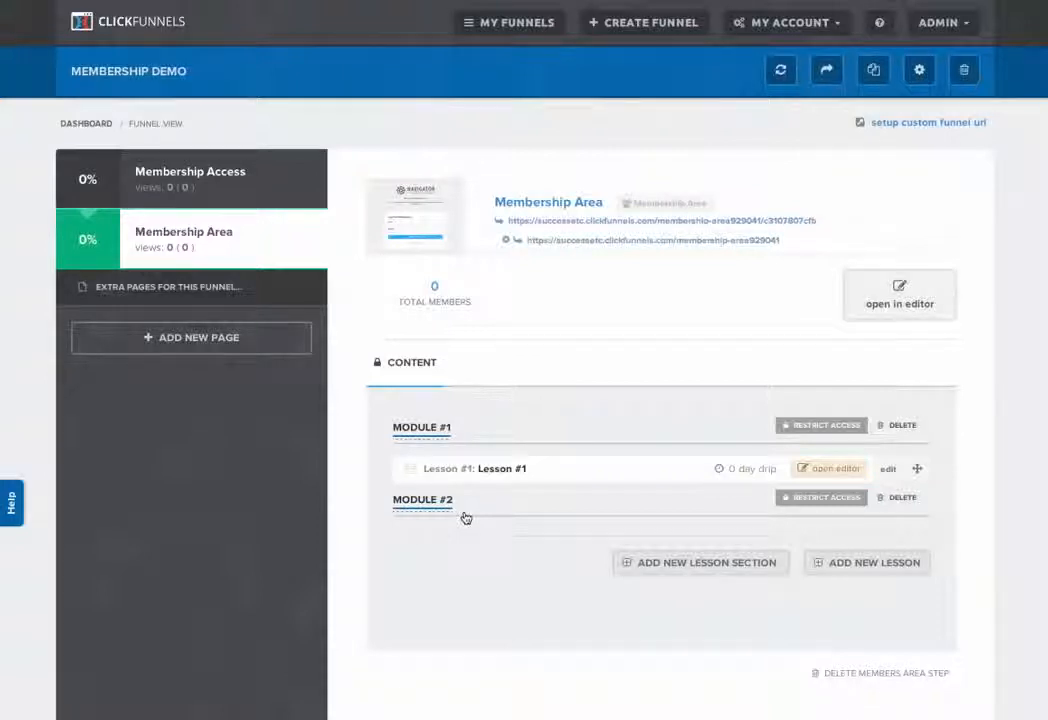
Step: Start creating another funnel to view the available funnel types
click(624, 26)
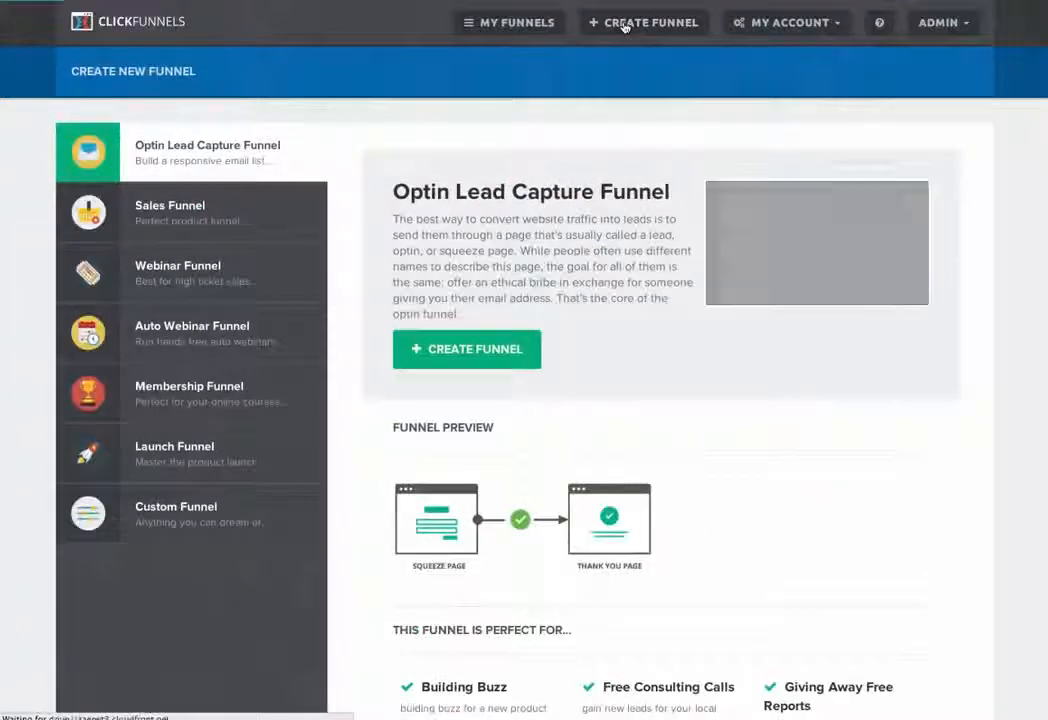